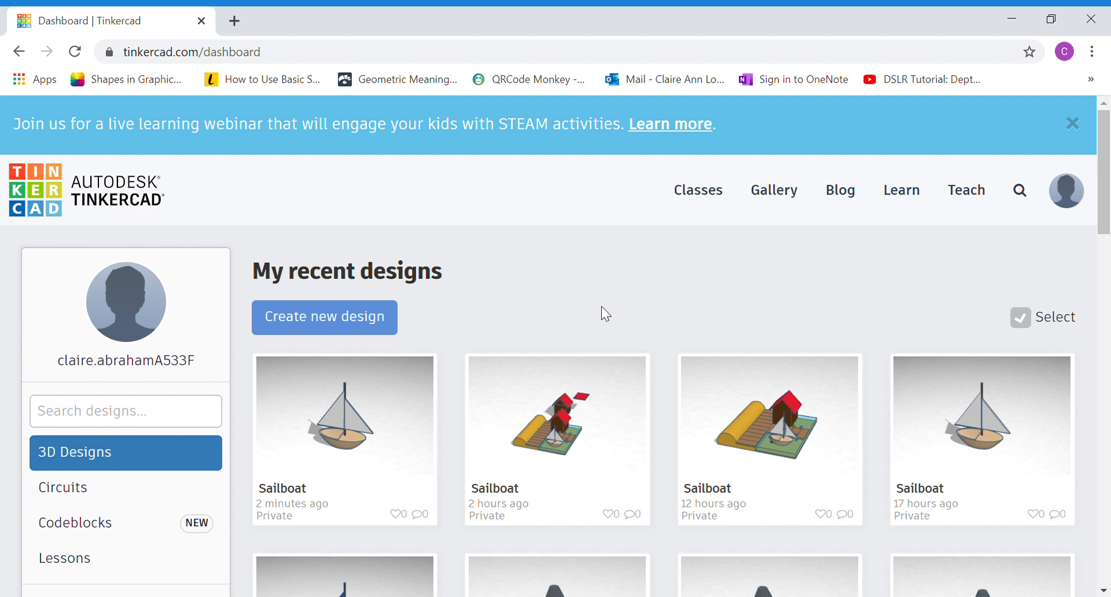
Open the most recently edited Sailboat design in the 3D editor
mouse_move(290, 382)
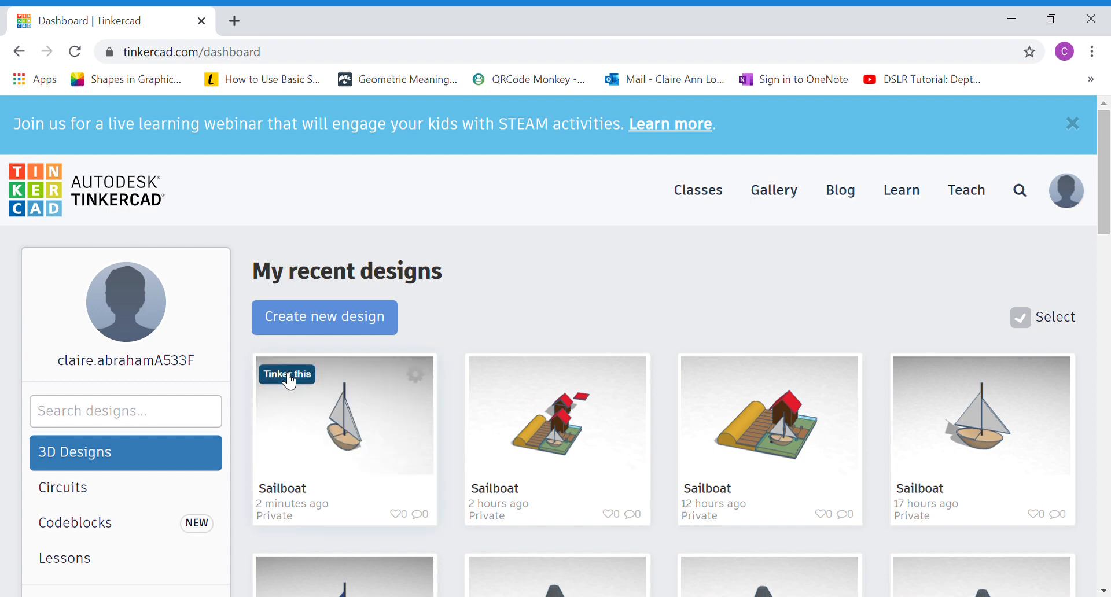
click(291, 382)
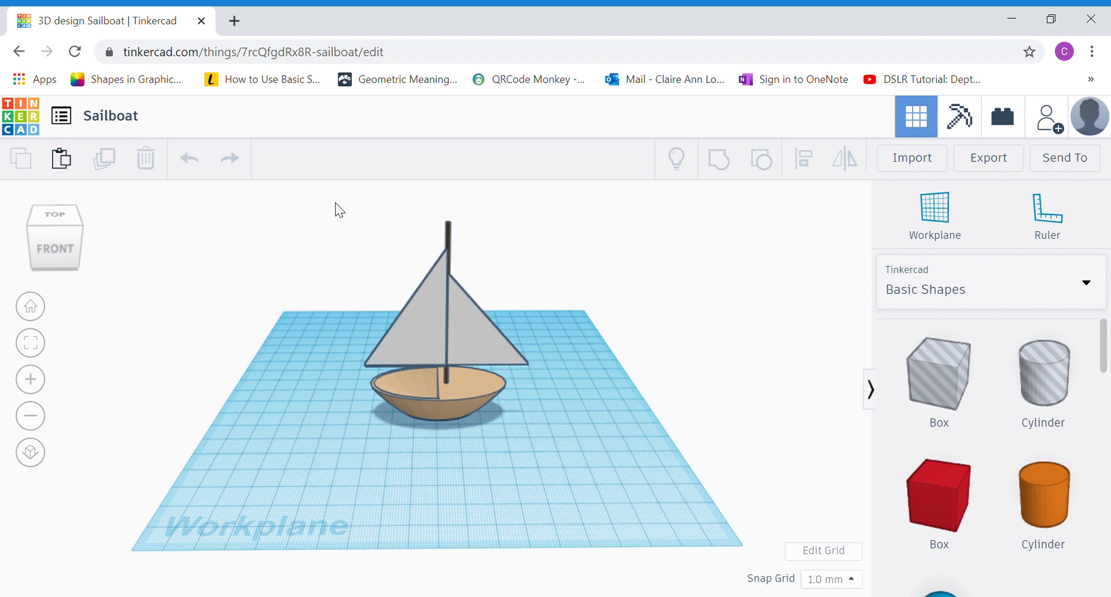
Select the whole grouped sailboat and check its Multicolor setting in the solid colour options
drag(335, 203, 542, 445)
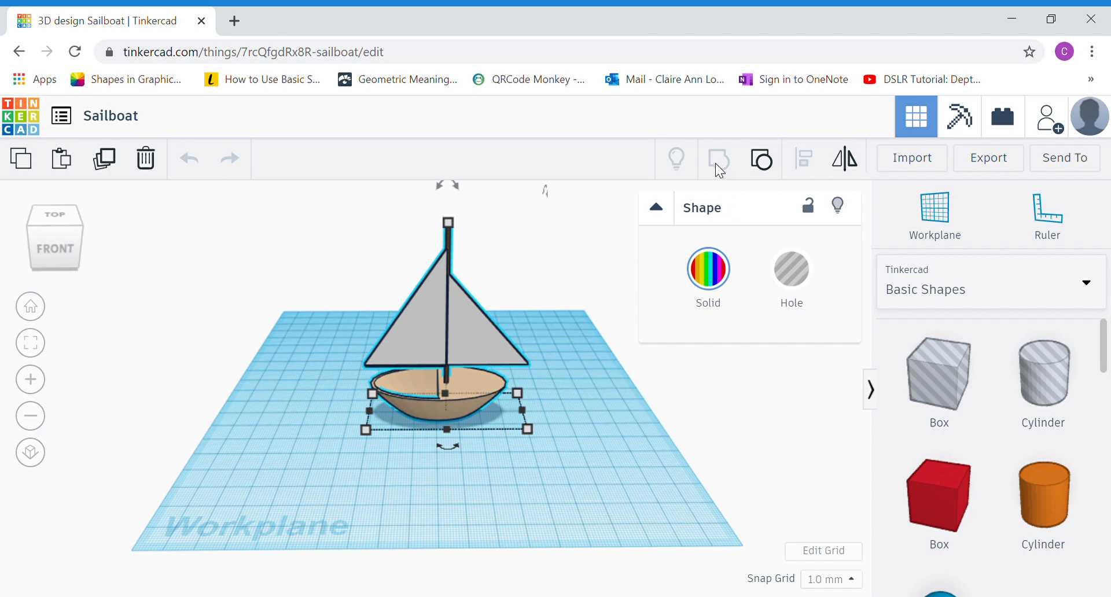
click(708, 271)
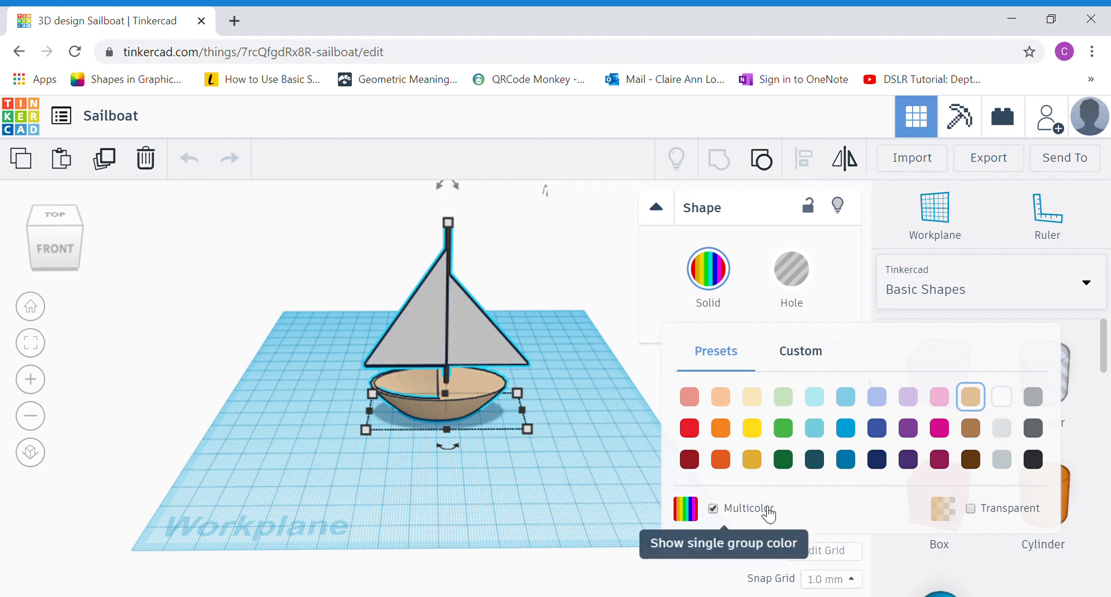
click(430, 438)
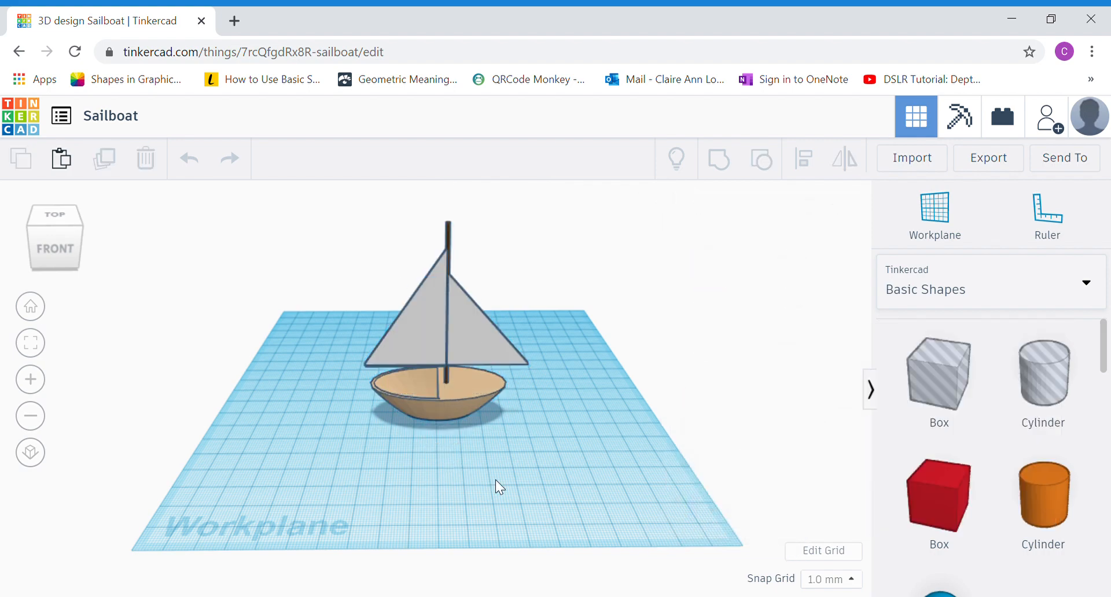
Move the sailboat off the workplane, beyond its back left corner, and deselect it
click(430, 356)
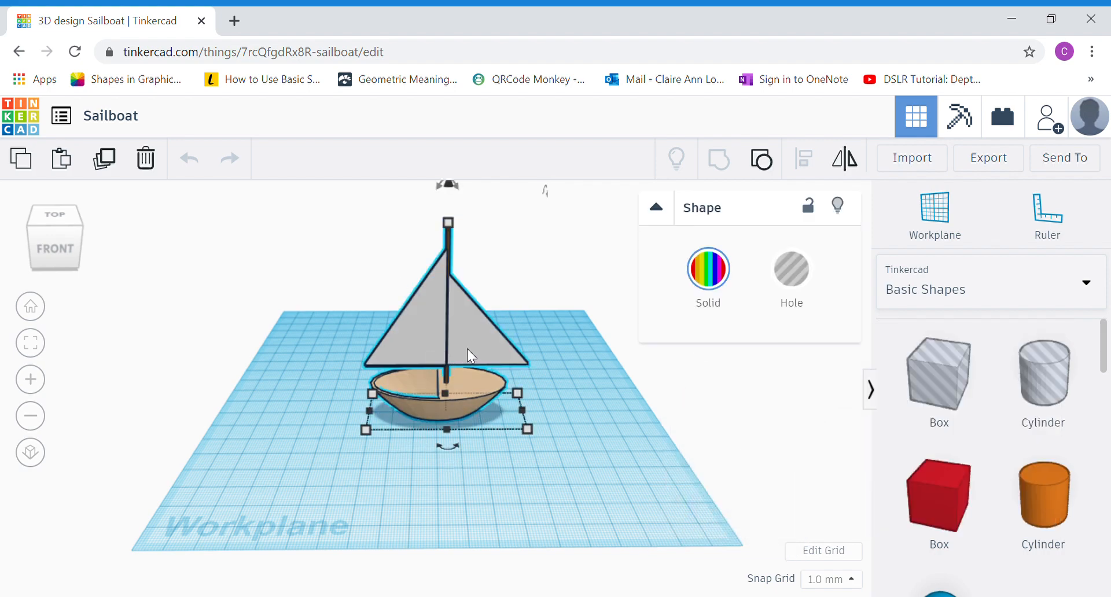
drag(467, 349, 209, 281)
click(526, 439)
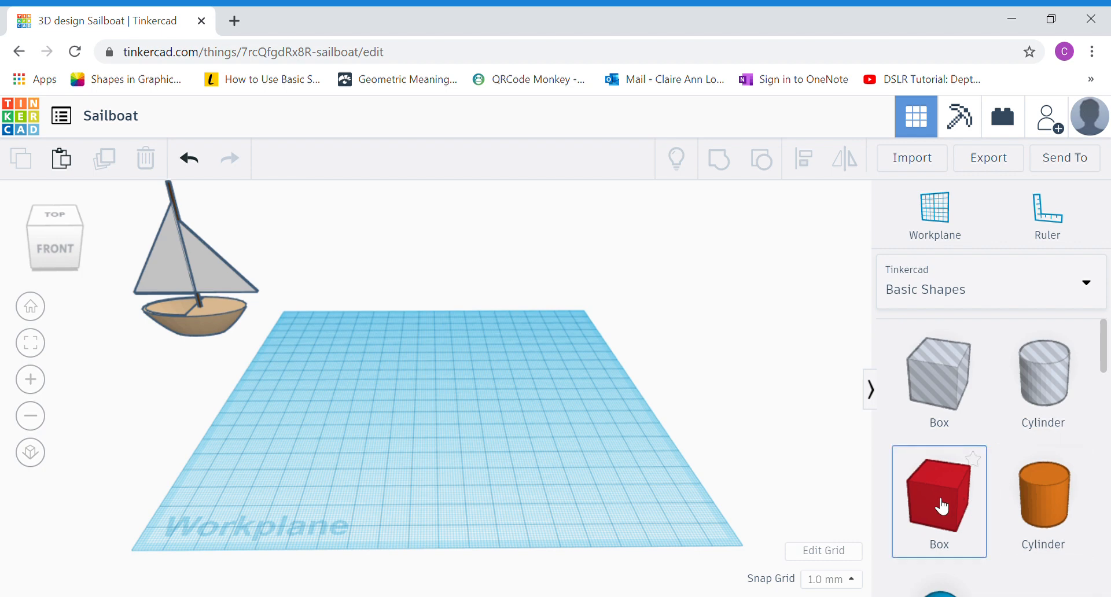
Place a solid red box on the workplane, set its front-to-back length to 200 mm and move it back
drag(942, 506, 432, 359)
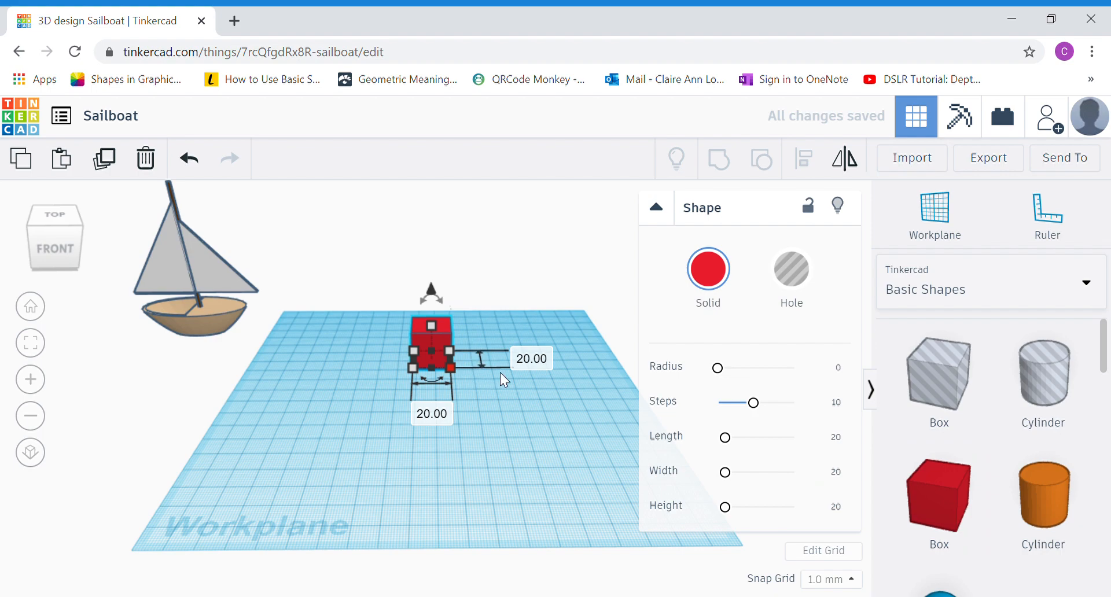
click(538, 364)
text(200)
key(Return)
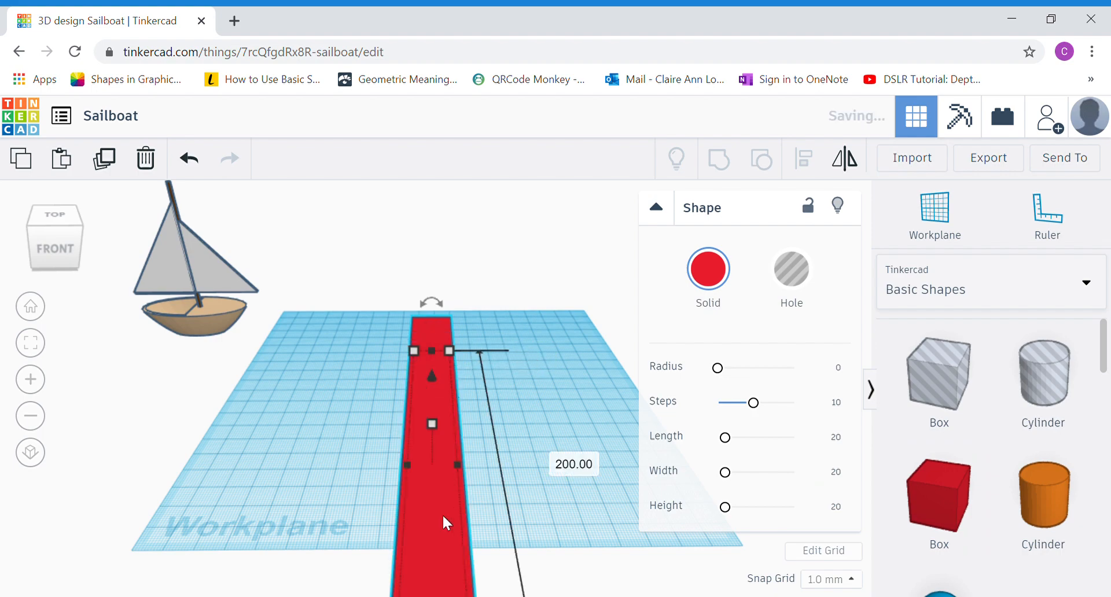
drag(442, 513, 445, 320)
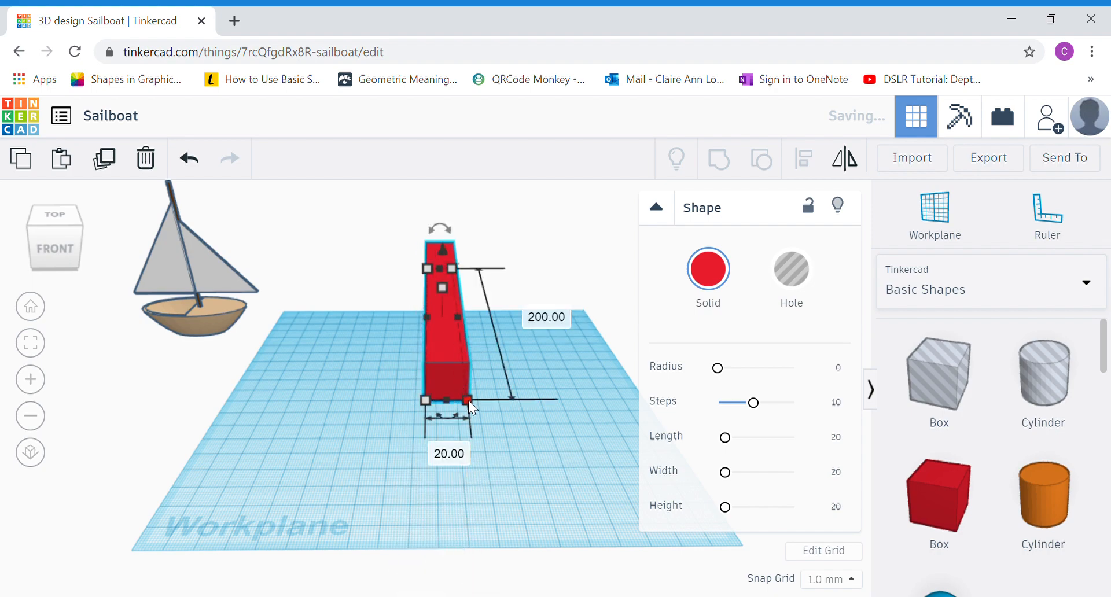
Set the red box's width to 100 mm and its height to 12 mm, shifting it toward the workplane's centre
click(457, 458)
text(100)
key(Return)
drag(505, 360, 392, 398)
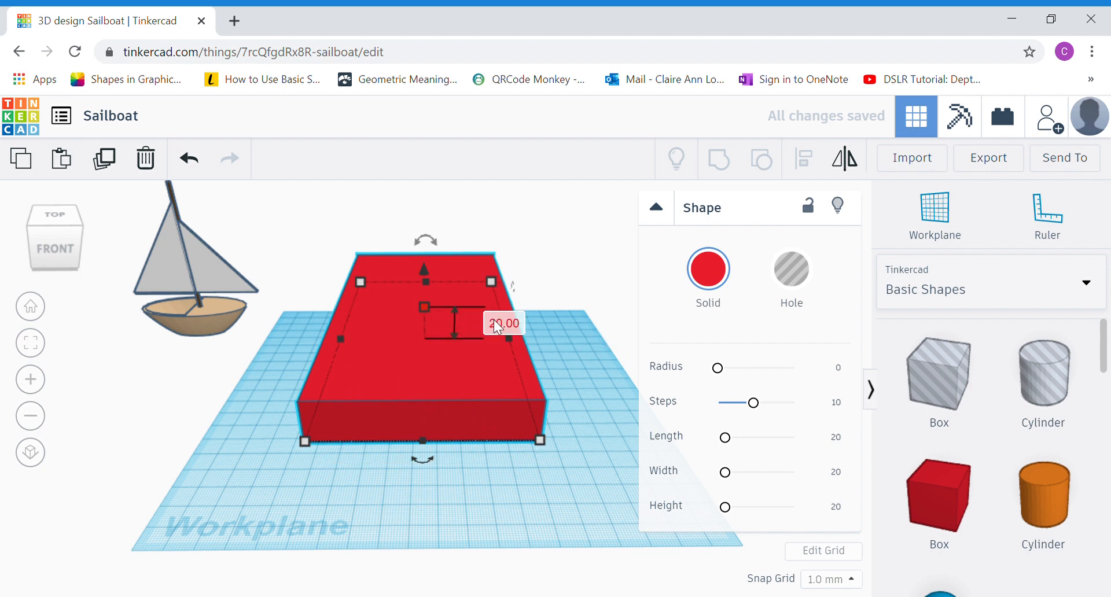
text(12)
key(Return)
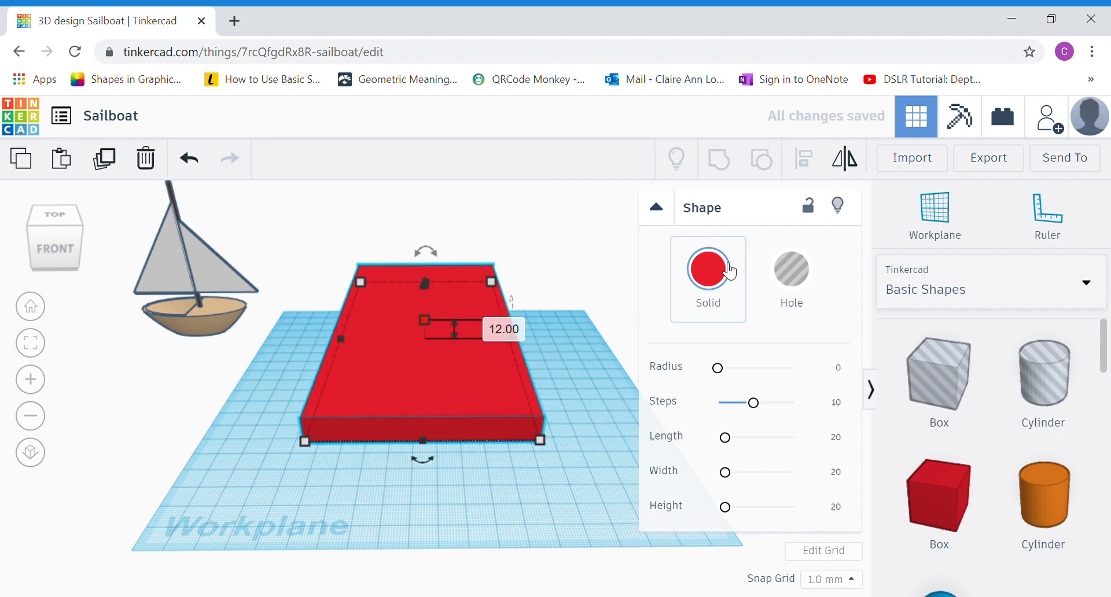
Colour the box dark yellow and move it to cover the left half of the workplane
click(708, 269)
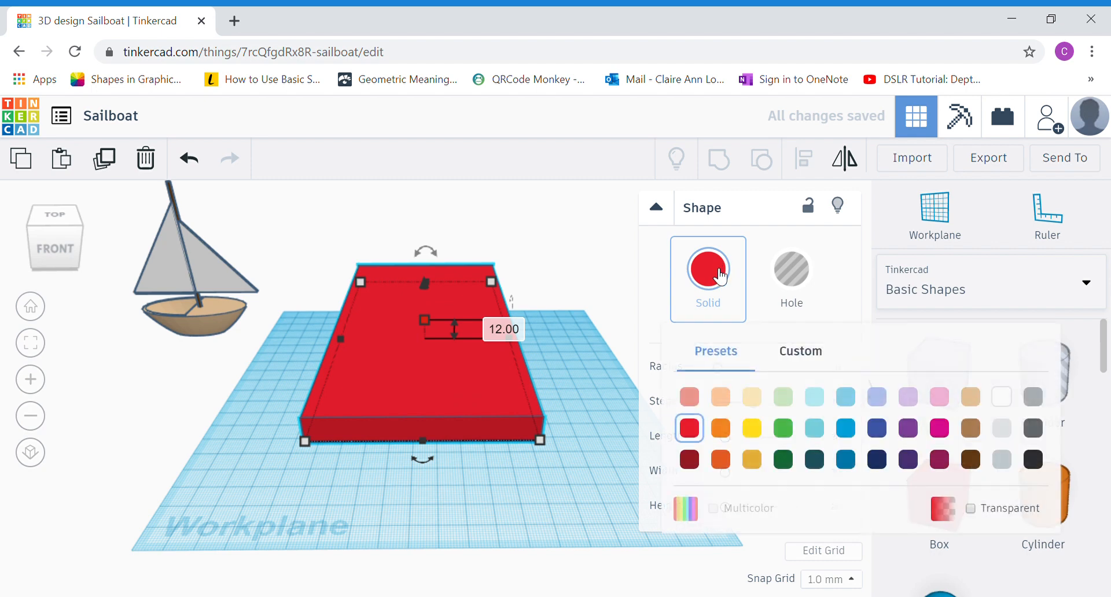
click(751, 459)
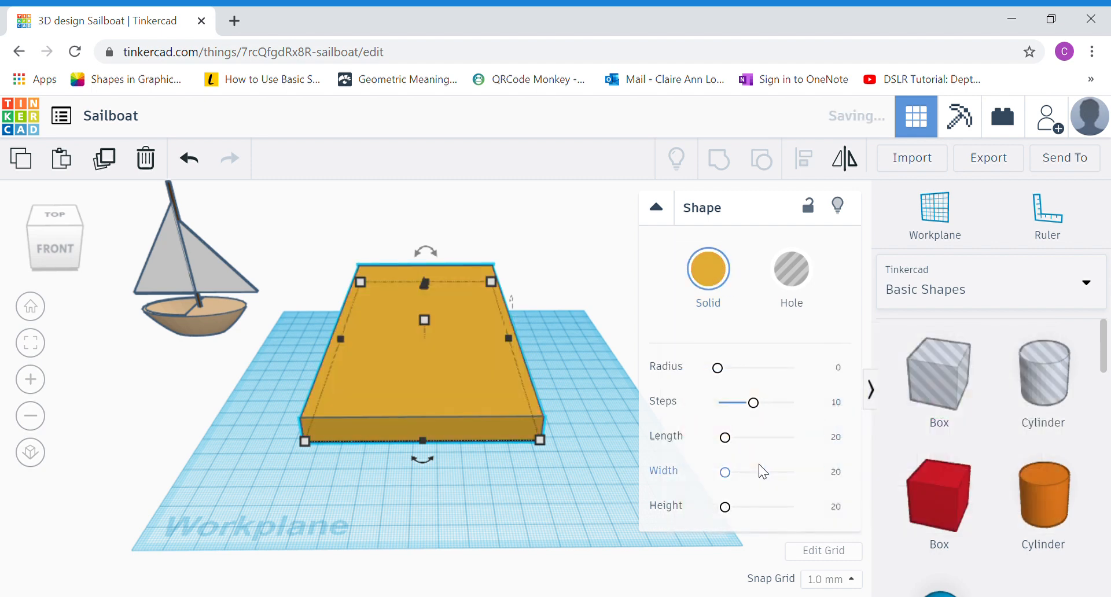
drag(504, 380, 403, 461)
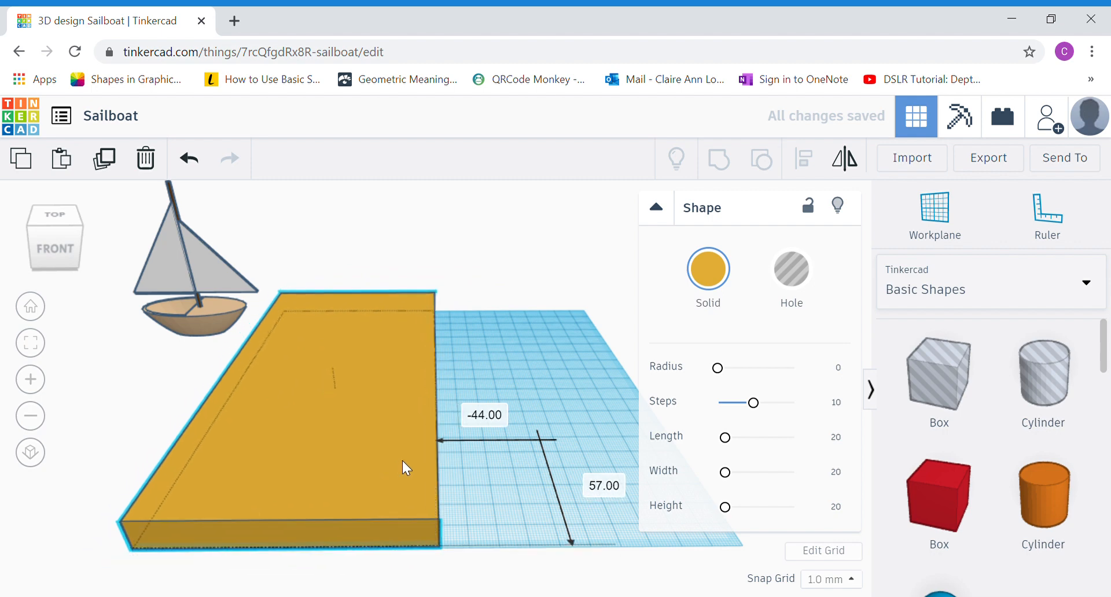
click(560, 357)
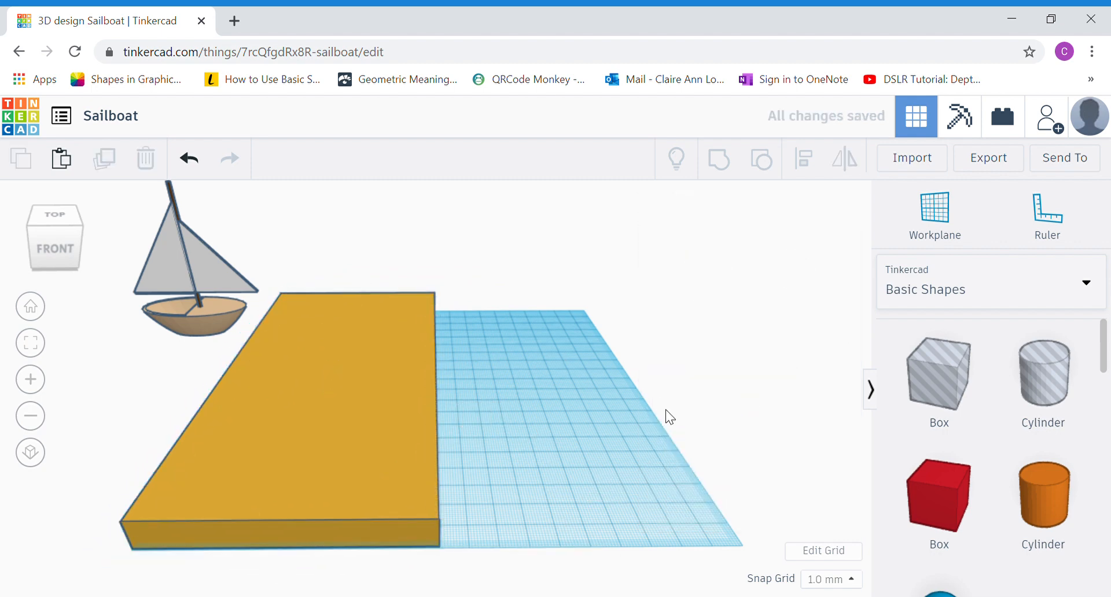
Place a Round Roof beside the yellow slab, set its front-to-back length to 200 mm and move it back
scroll(1015, 457, down, 1)
scroll(1014, 463, down, 8)
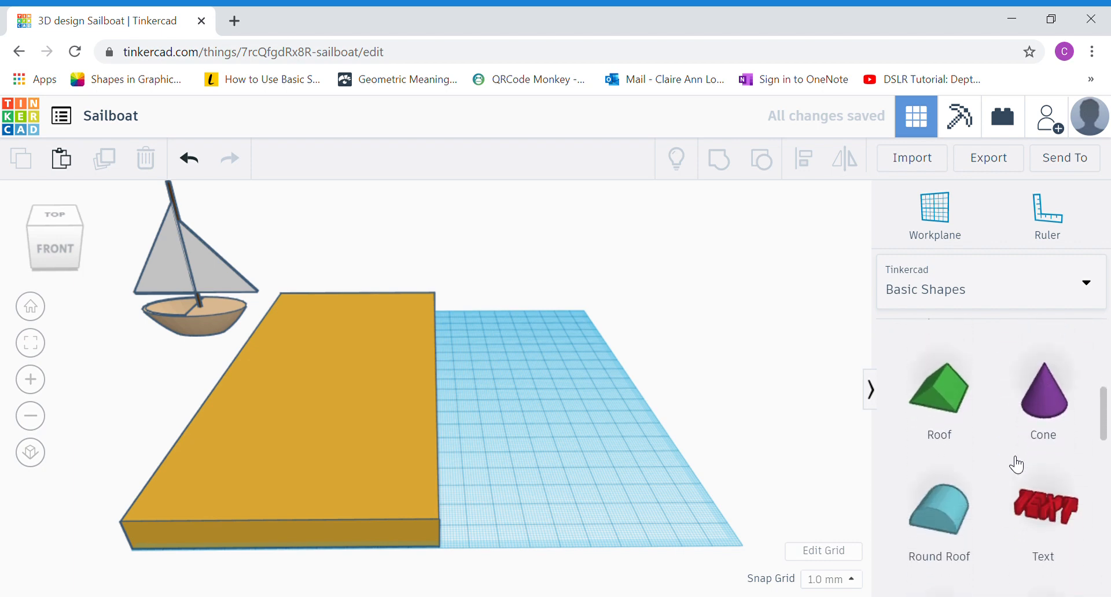
drag(936, 409, 489, 349)
mouse_move(509, 358)
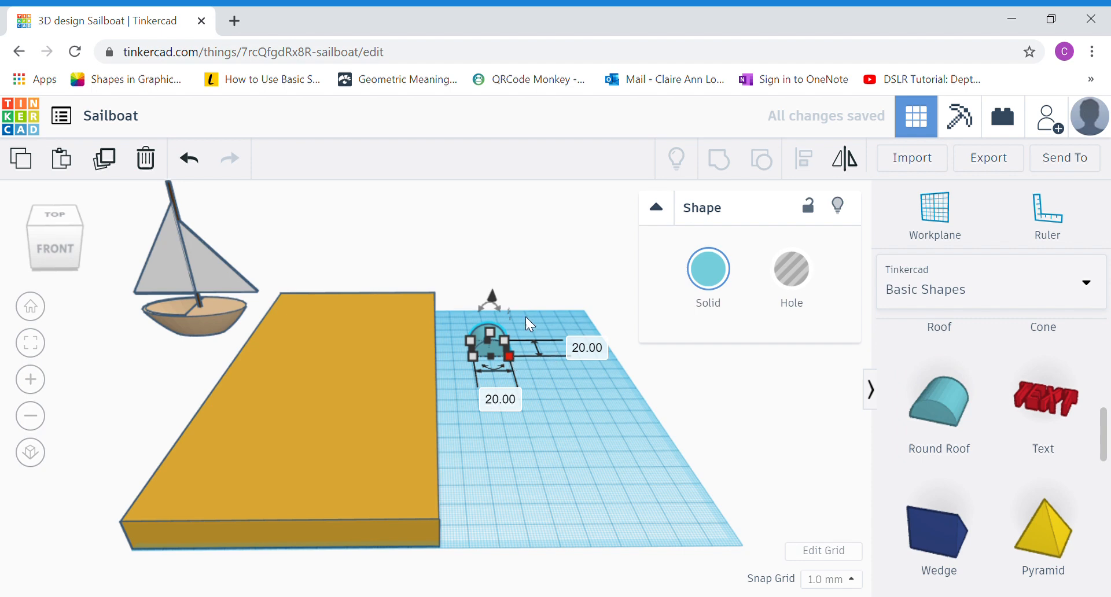
click(586, 347)
text(200)
key(Return)
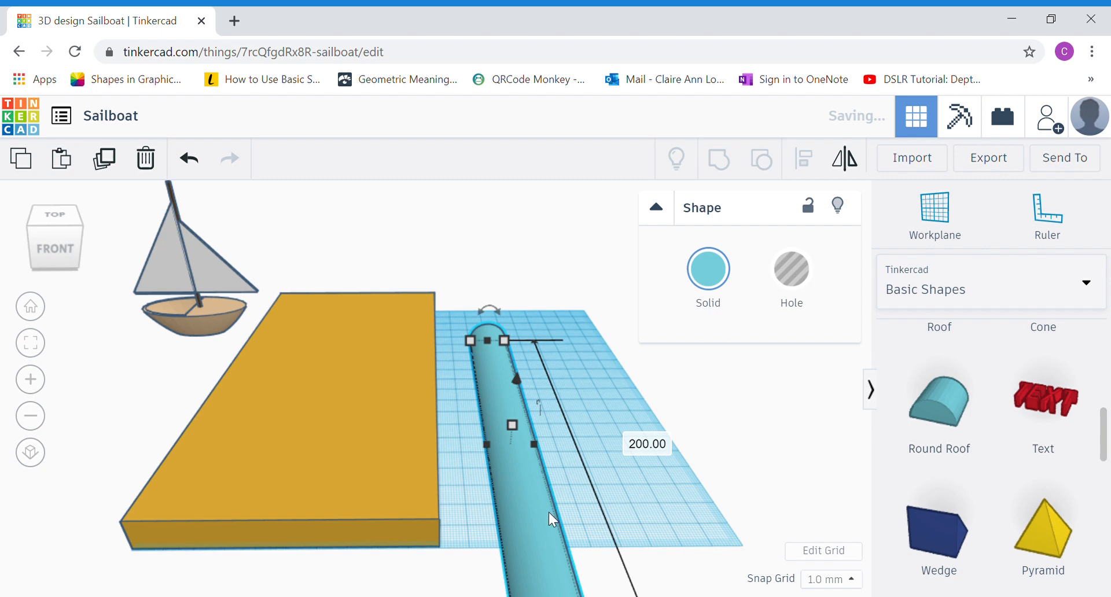
drag(548, 512, 511, 365)
Set the round roof's width to 50 mm and its height to 25 mm
mouse_move(547, 429)
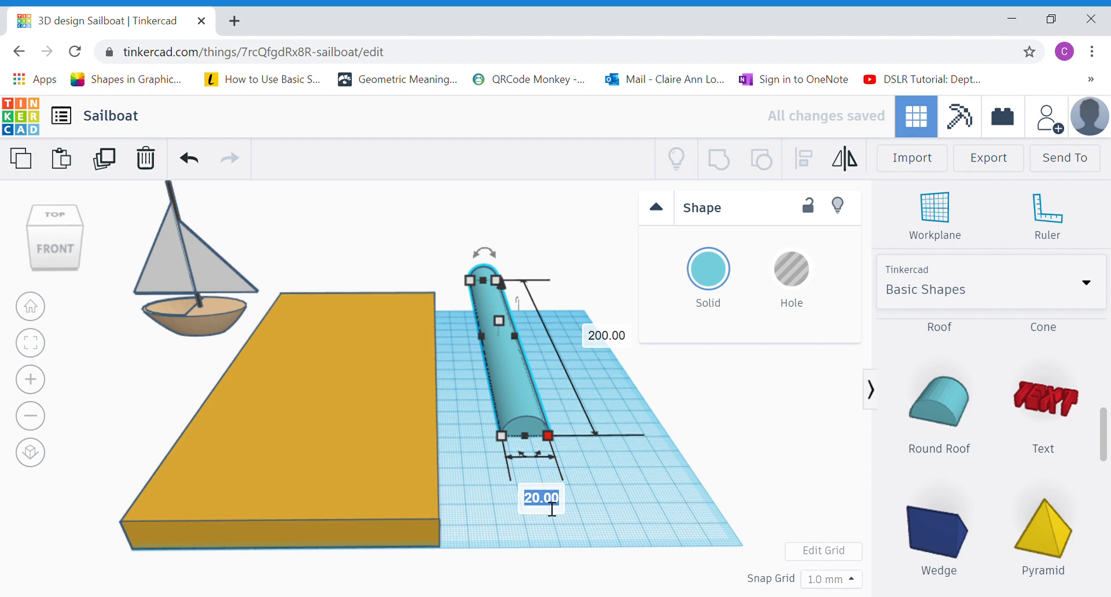
text(50)
key(Return)
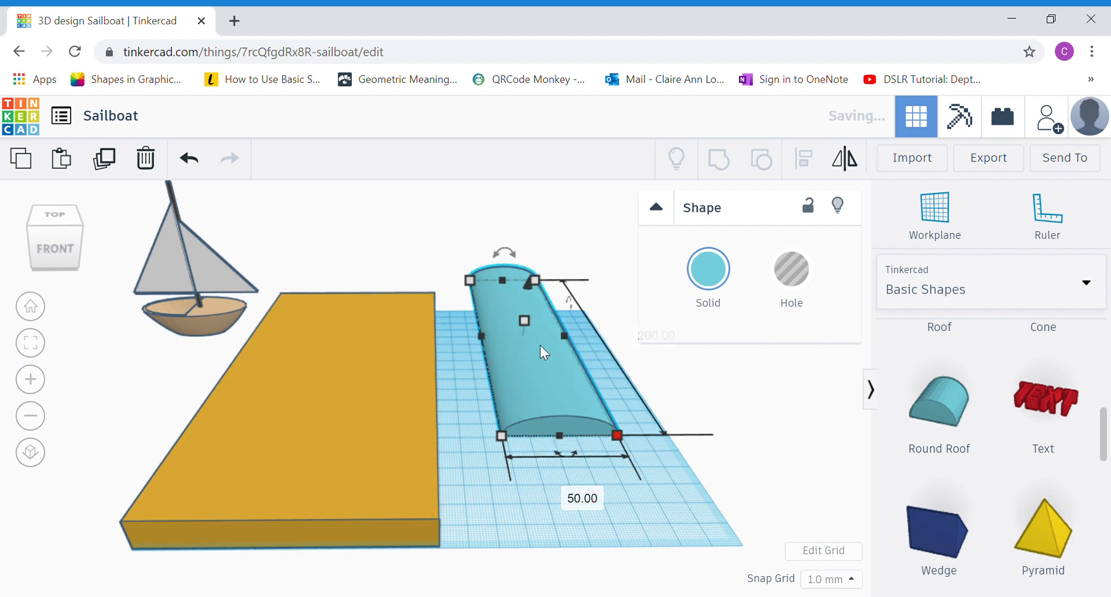
mouse_move(525, 324)
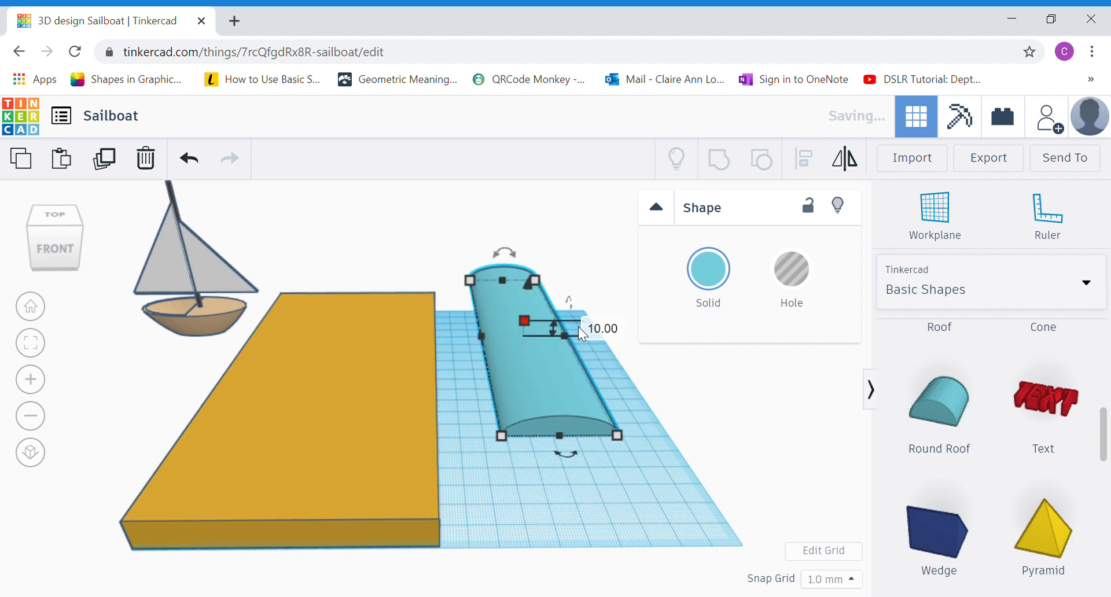
text(25)
key(Return)
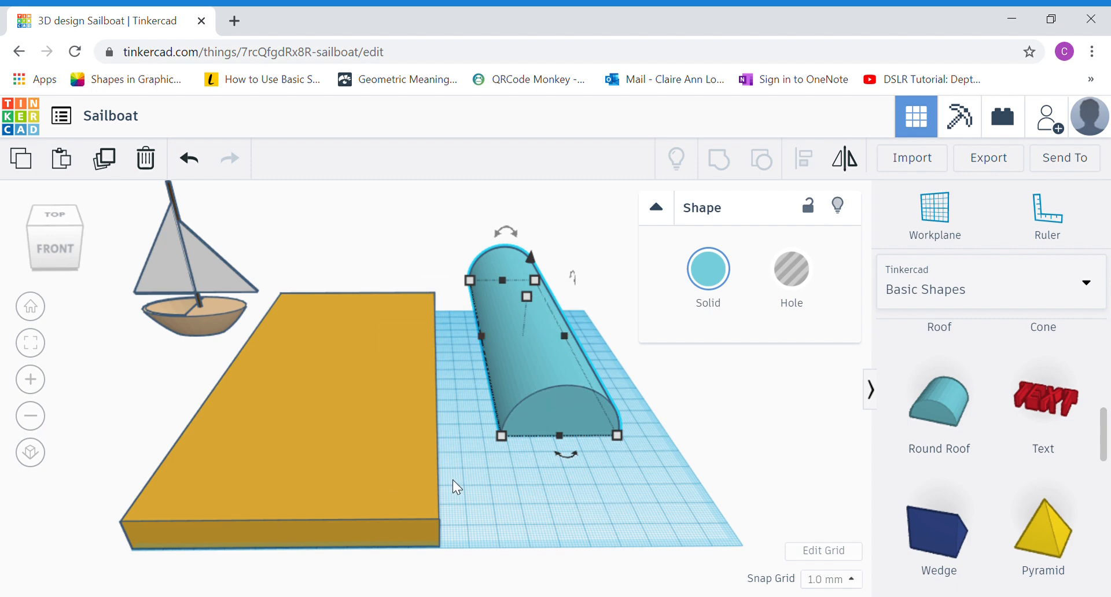
Raise the round roof 12 mm above the workplane to match the yellow slab's thickness
right_drag(453, 481, 450, 438)
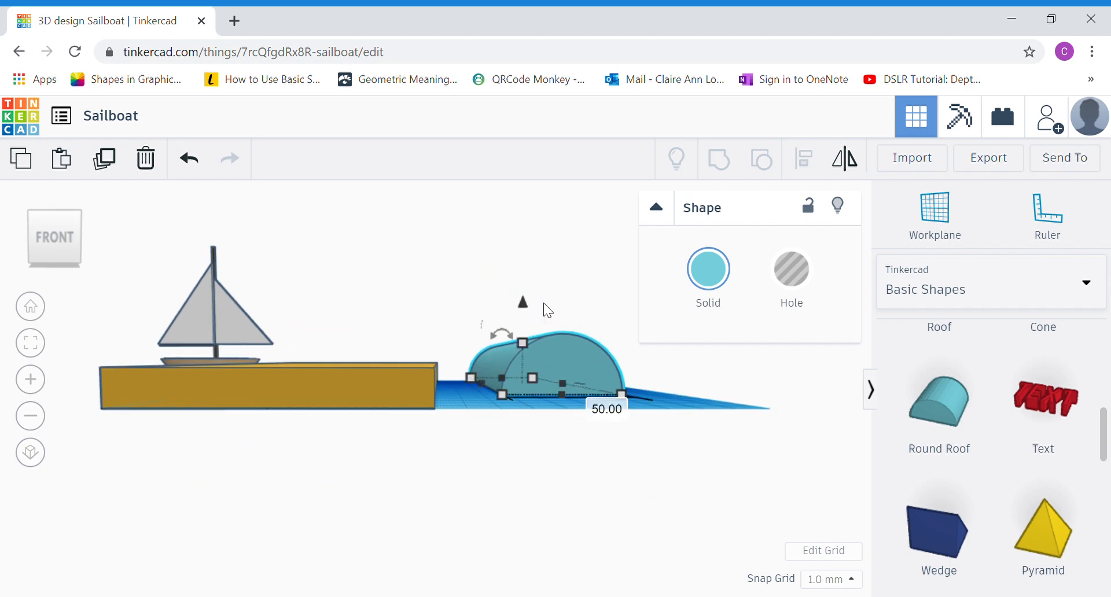
right_drag(461, 392, 461, 430)
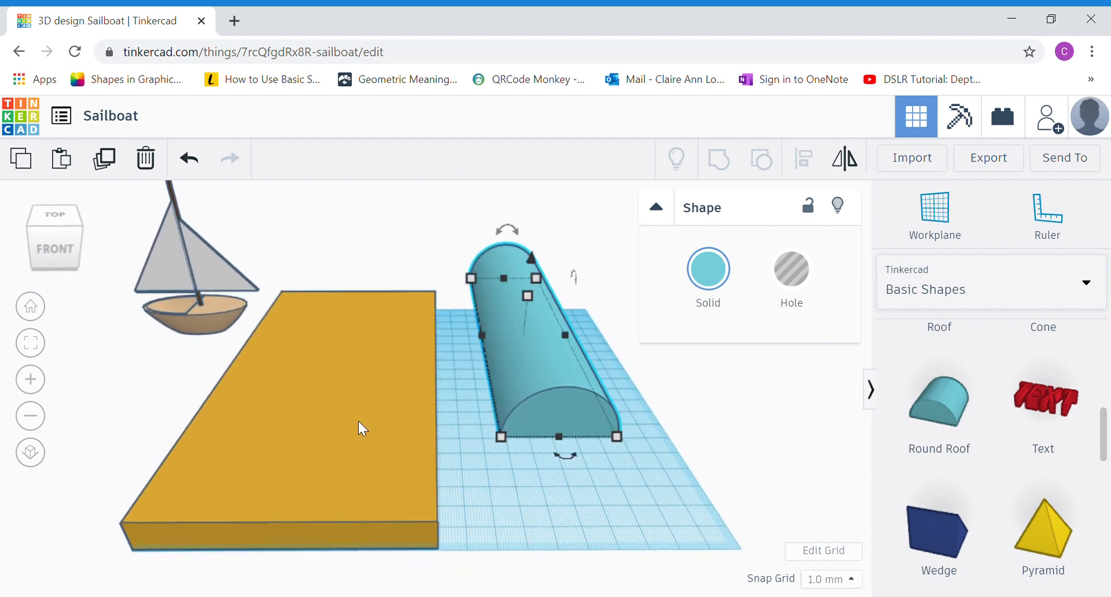
click(332, 361)
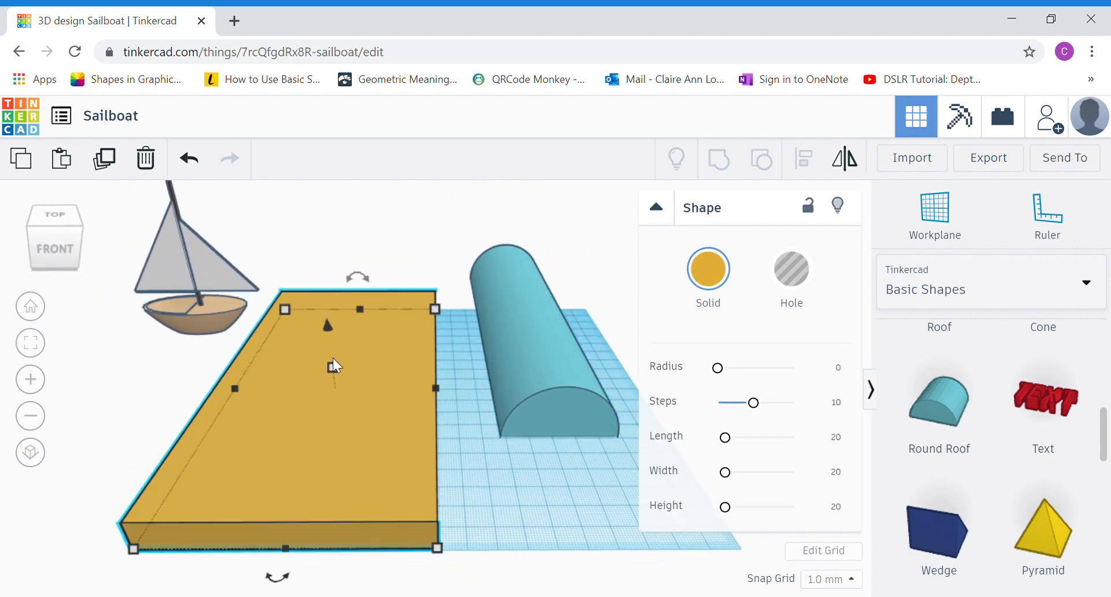
click(544, 389)
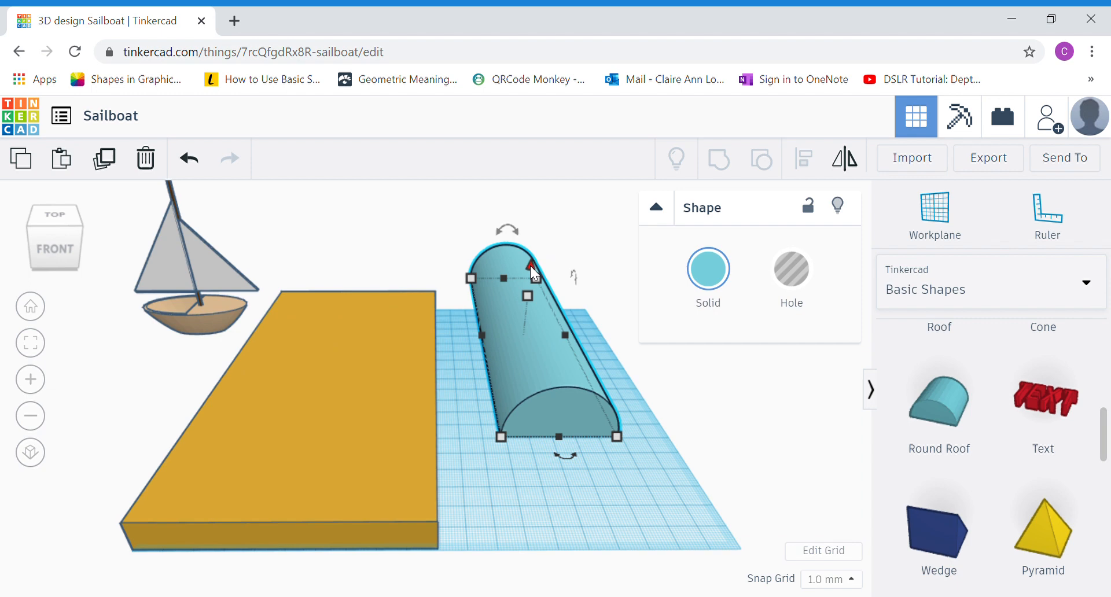
drag(530, 266, 533, 234)
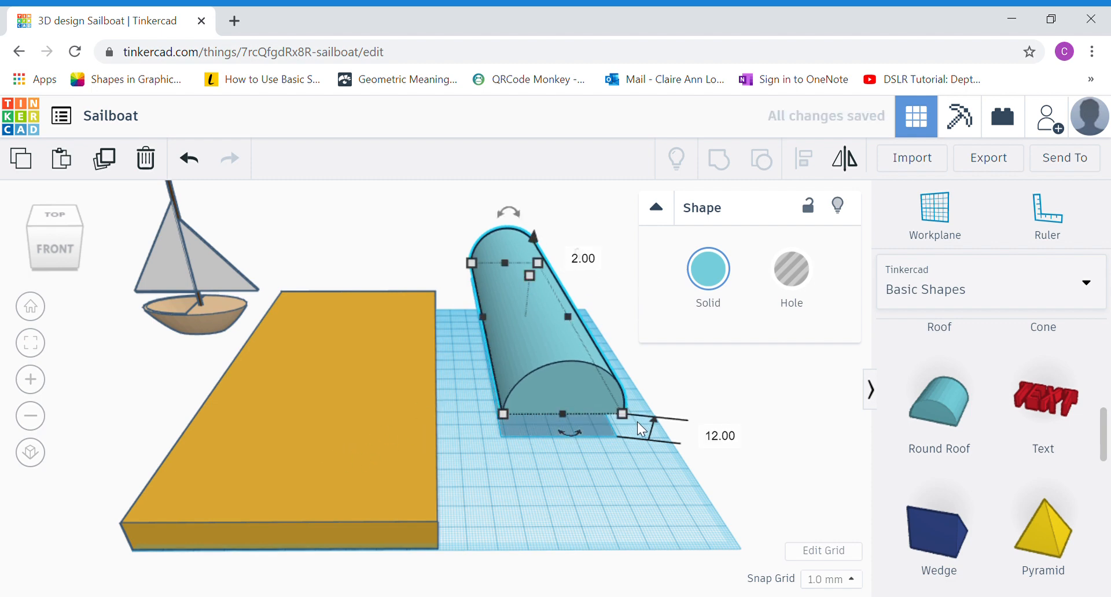
Colour the round roof dark yellow and move it onto the yellow slab along its left edge
click(710, 278)
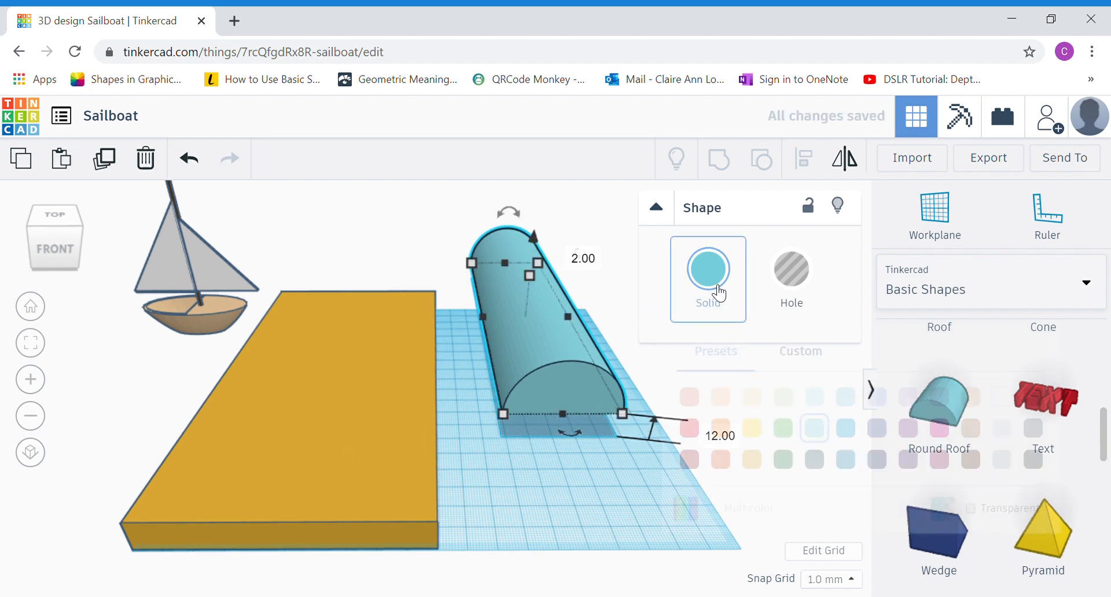
click(753, 459)
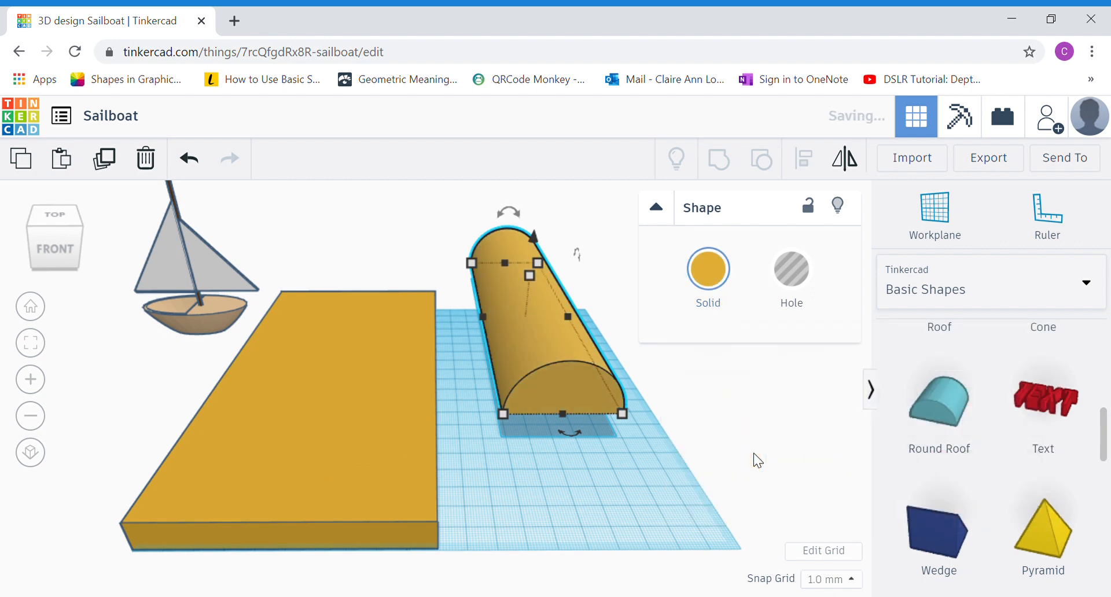
drag(546, 337, 194, 417)
click(555, 417)
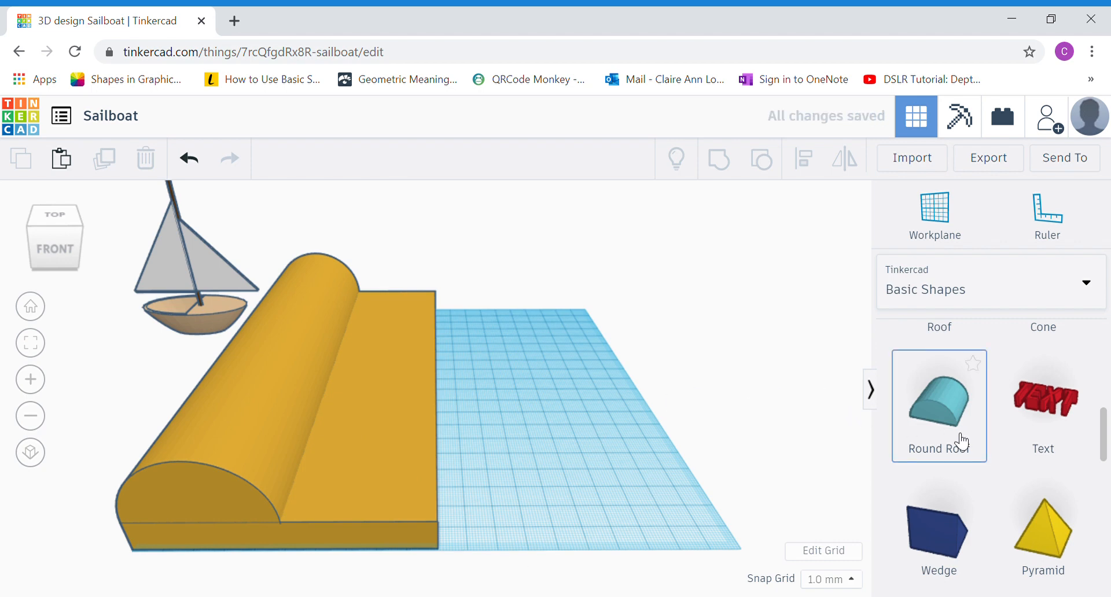
Place another red box on the workplane's empty half and size it 200 mm long by 100 mm wide
scroll(961, 442, up, 8)
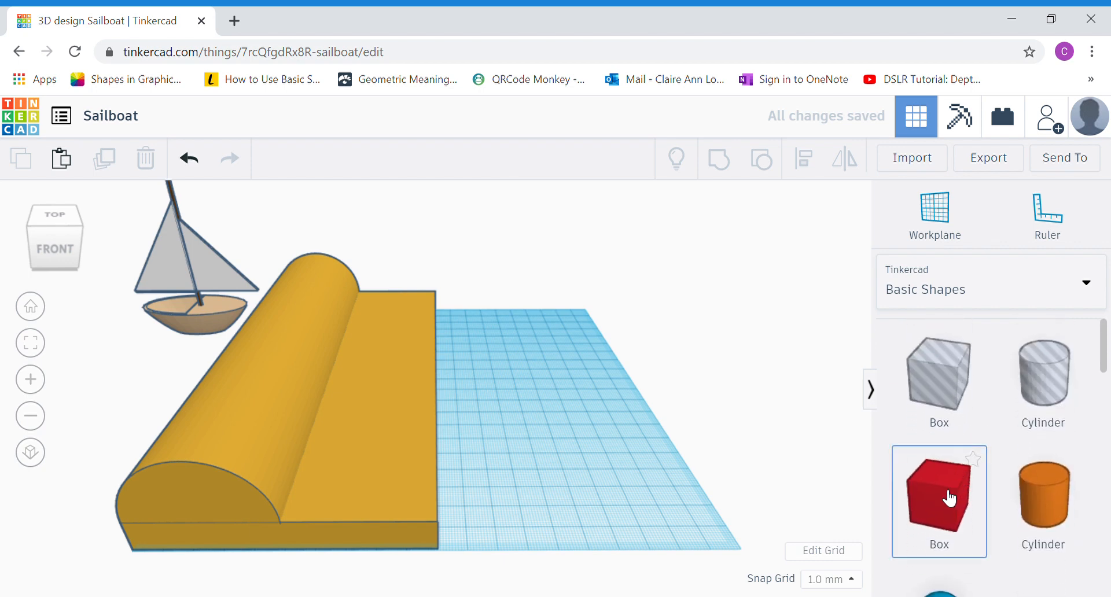
drag(949, 498, 512, 363)
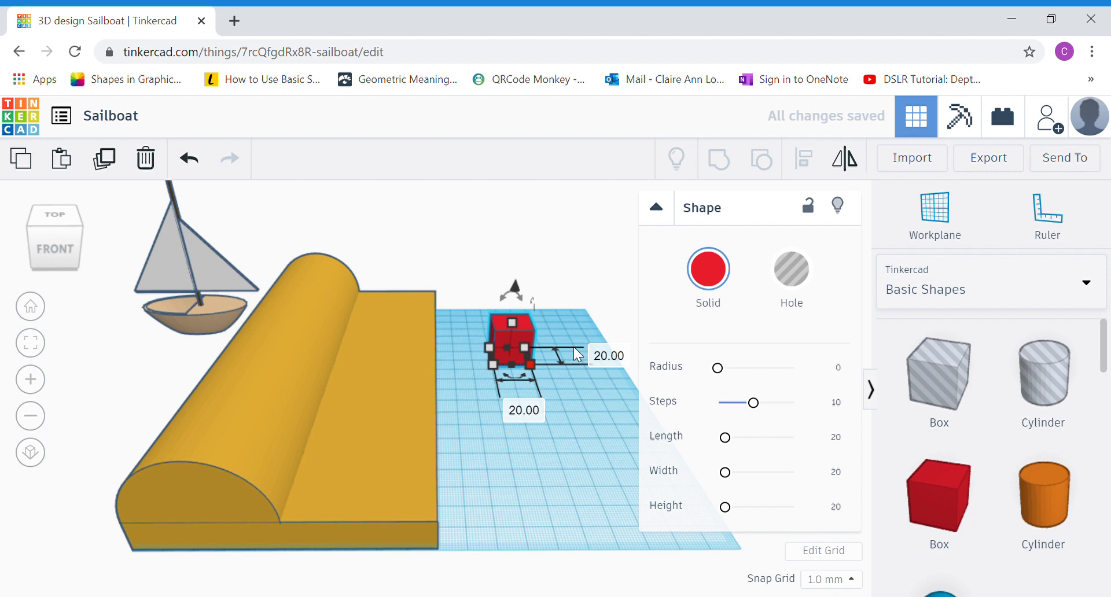
click(621, 359)
text(200)
key(Return)
drag(598, 537, 555, 391)
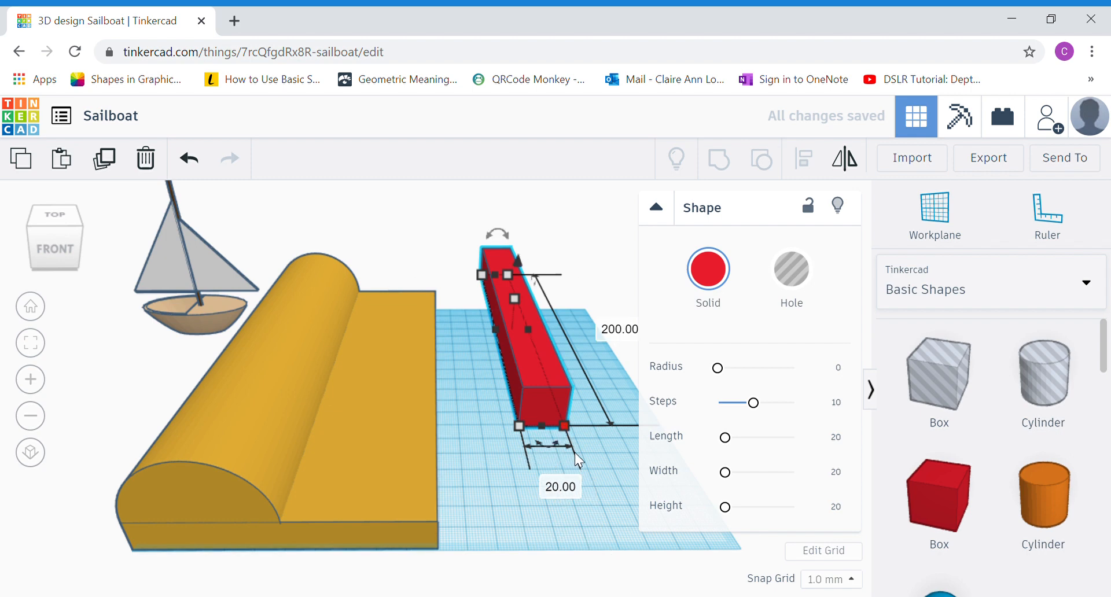
click(556, 486)
text(100)
key(Return)
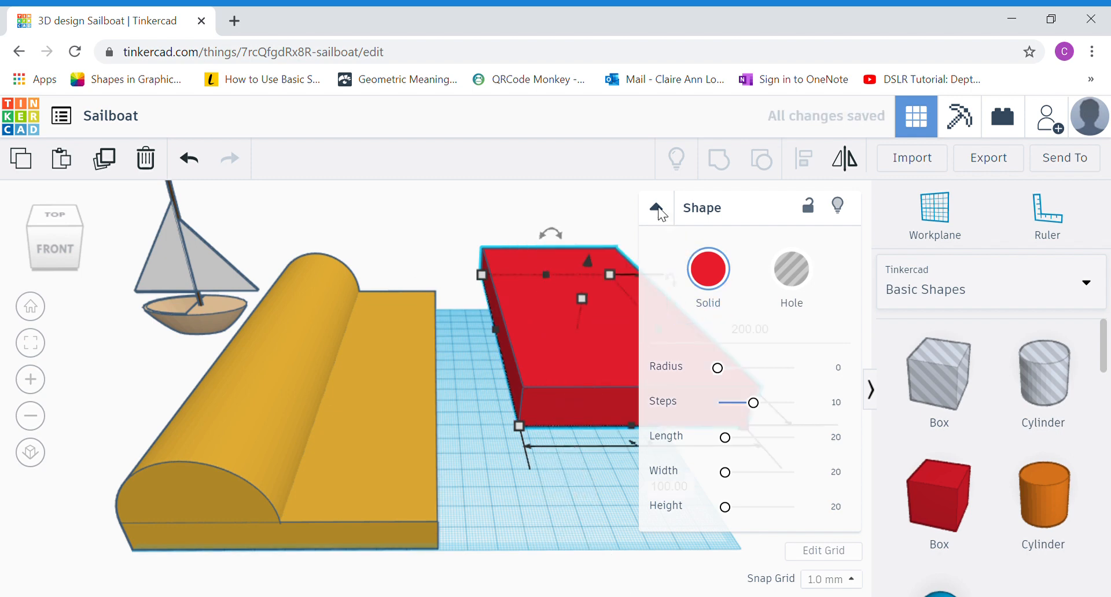
Move the red box alongside the raised yellow slab's inner edge and set its height to 2 mm
click(656, 207)
drag(646, 355, 580, 394)
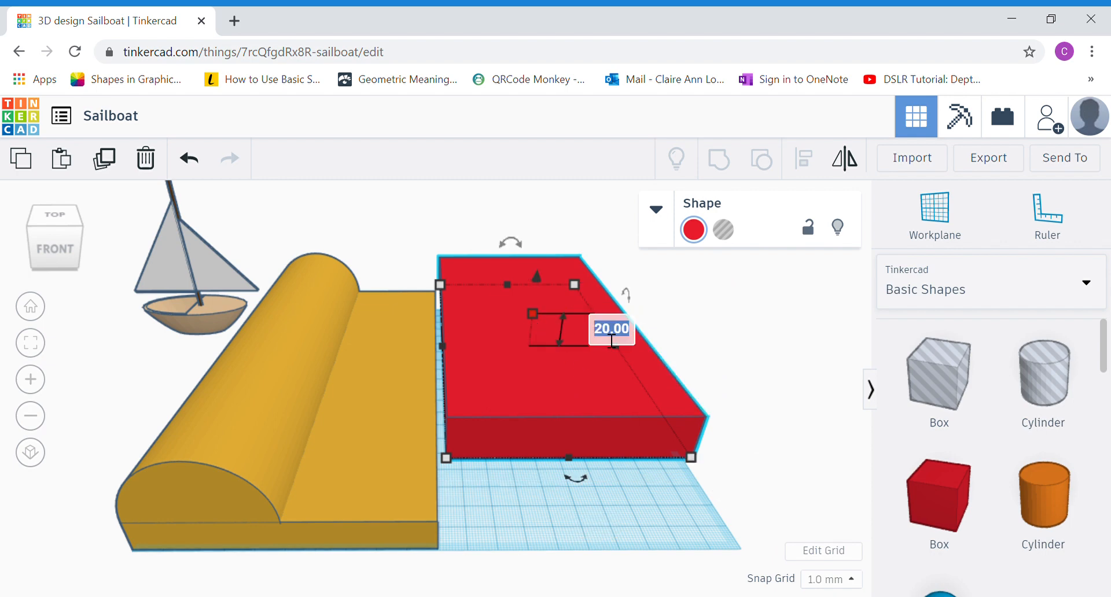
text(2)
key(Return)
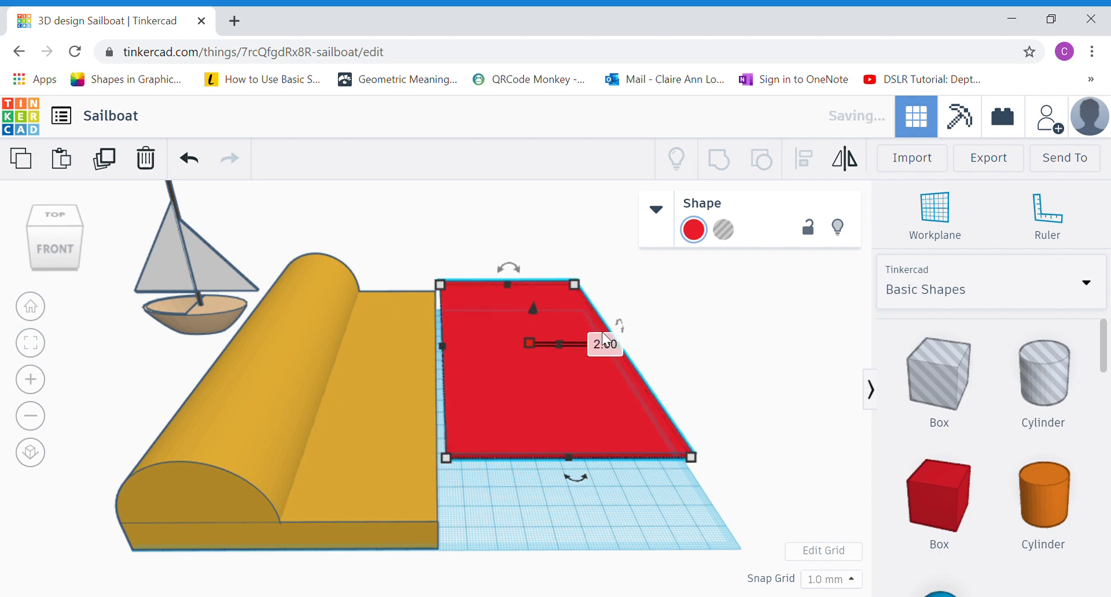
Colour the thin box dark yellow and move it to fill the workplane's empty half beside the raised slab
click(689, 237)
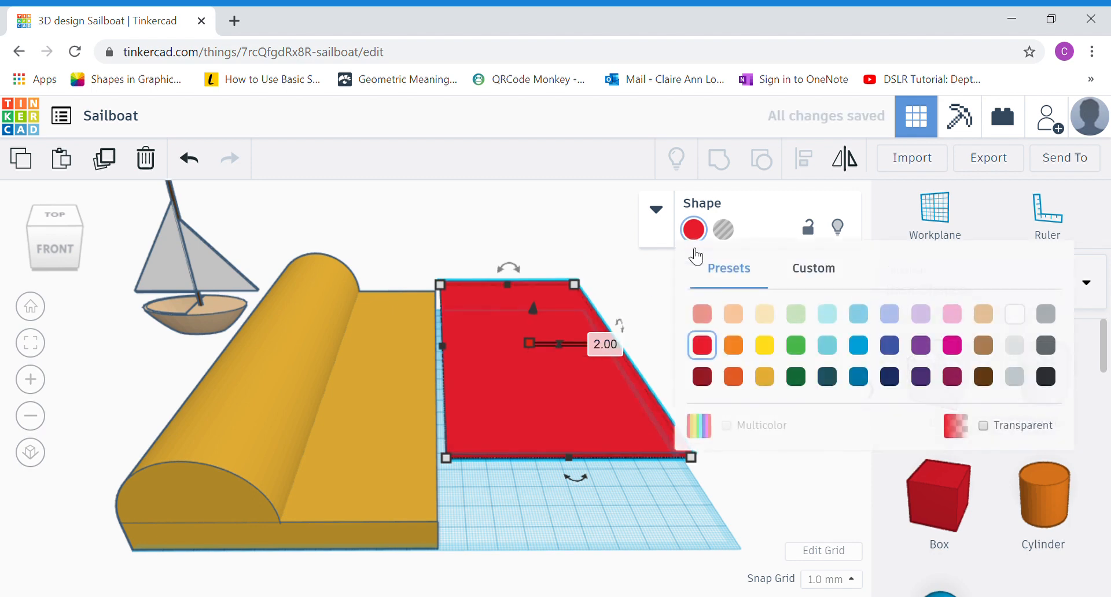
click(767, 379)
drag(579, 396, 599, 460)
click(740, 389)
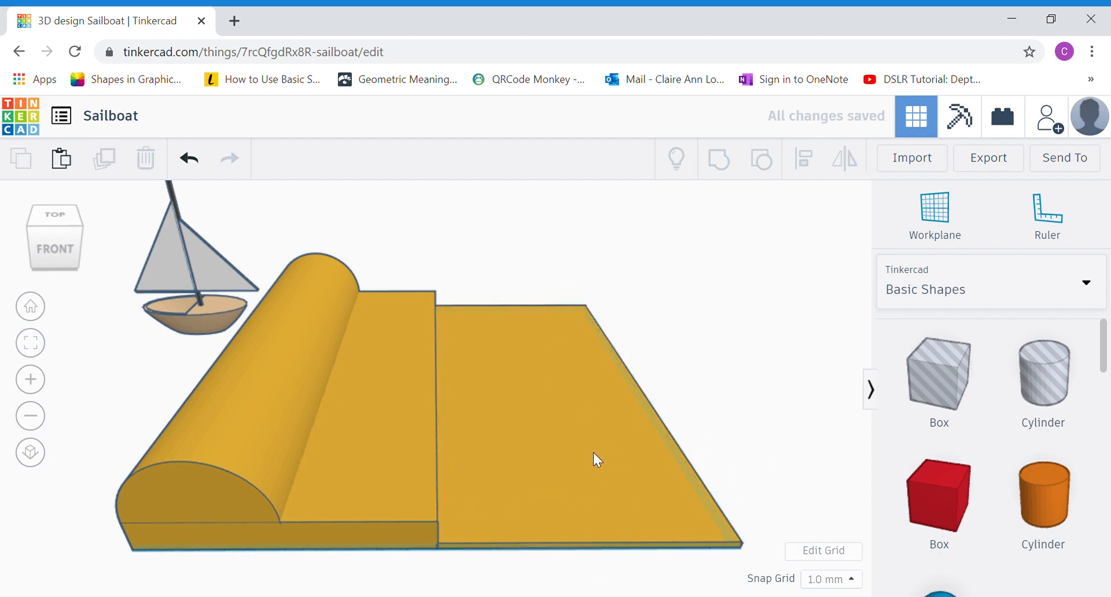
click(595, 452)
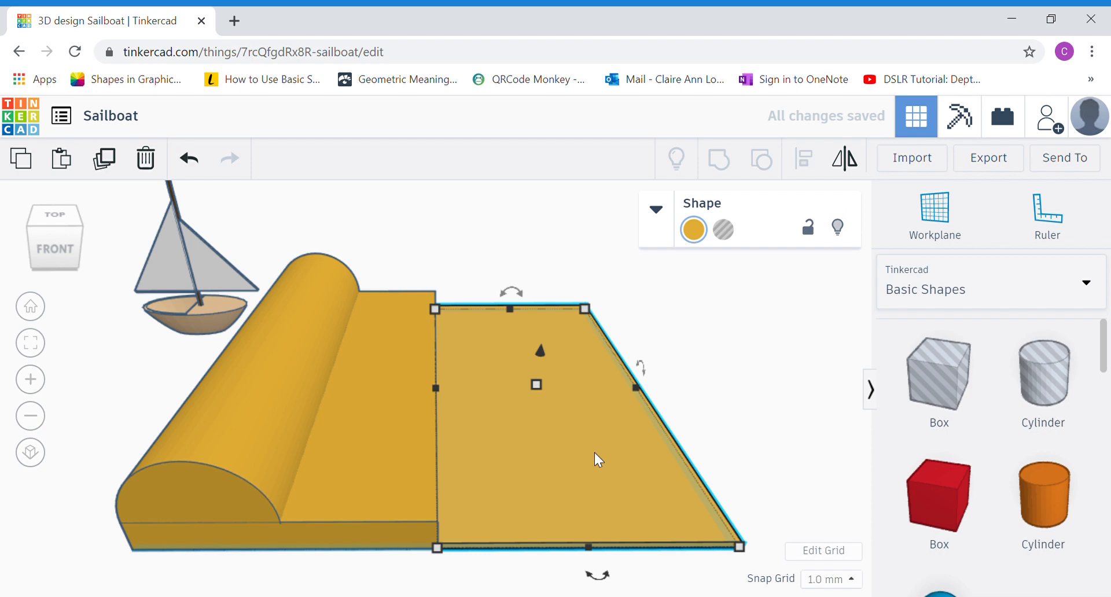
click(773, 456)
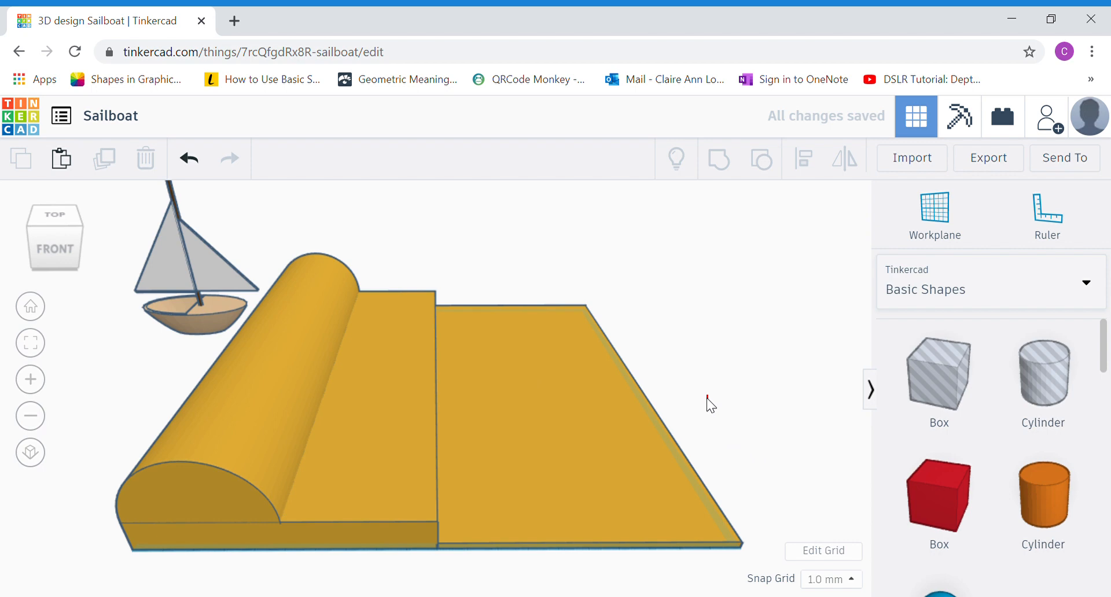
Group the raised slab, the round roof and the thin slab into one shape, leaving the sailboat out
drag(707, 397, 418, 484)
drag(195, 519, 88, 564)
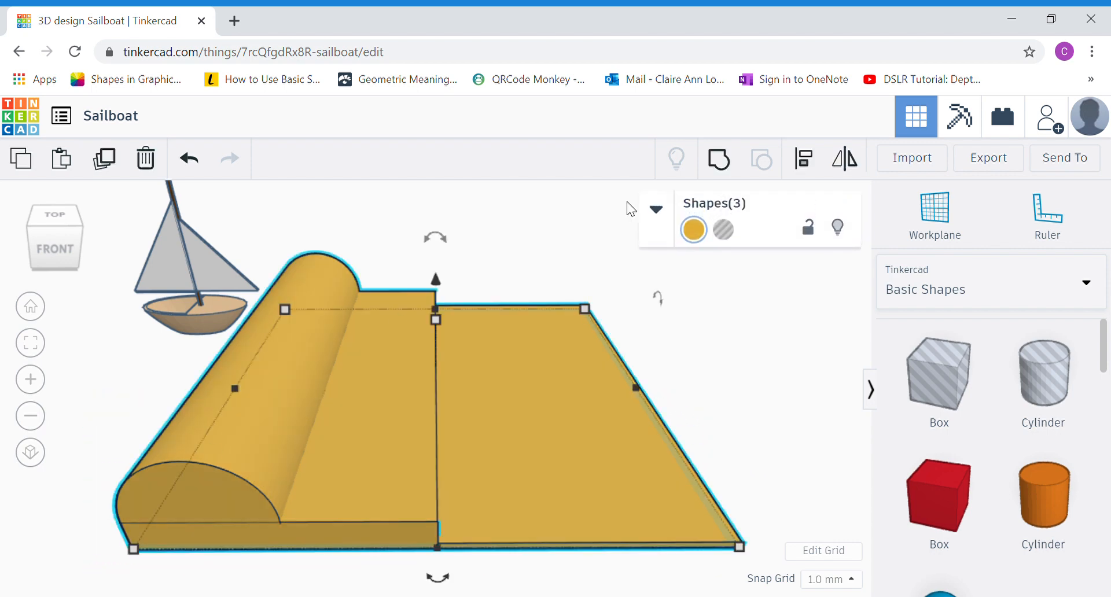
click(723, 160)
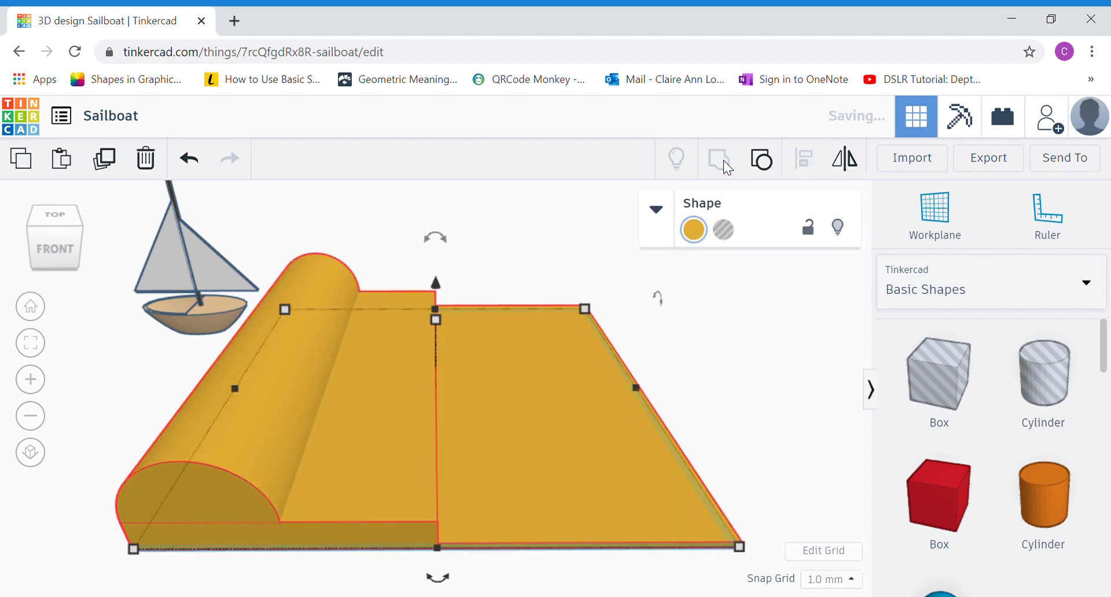
click(707, 334)
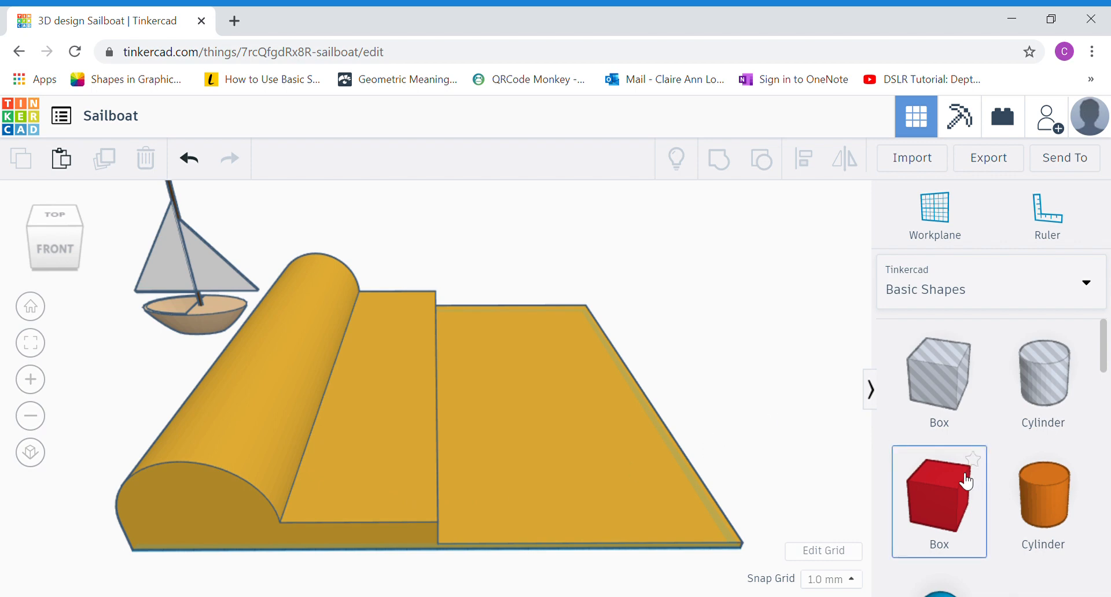
Add another red box beside the yellow base and size it 200 mm long by 100 mm wide
drag(944, 498, 678, 381)
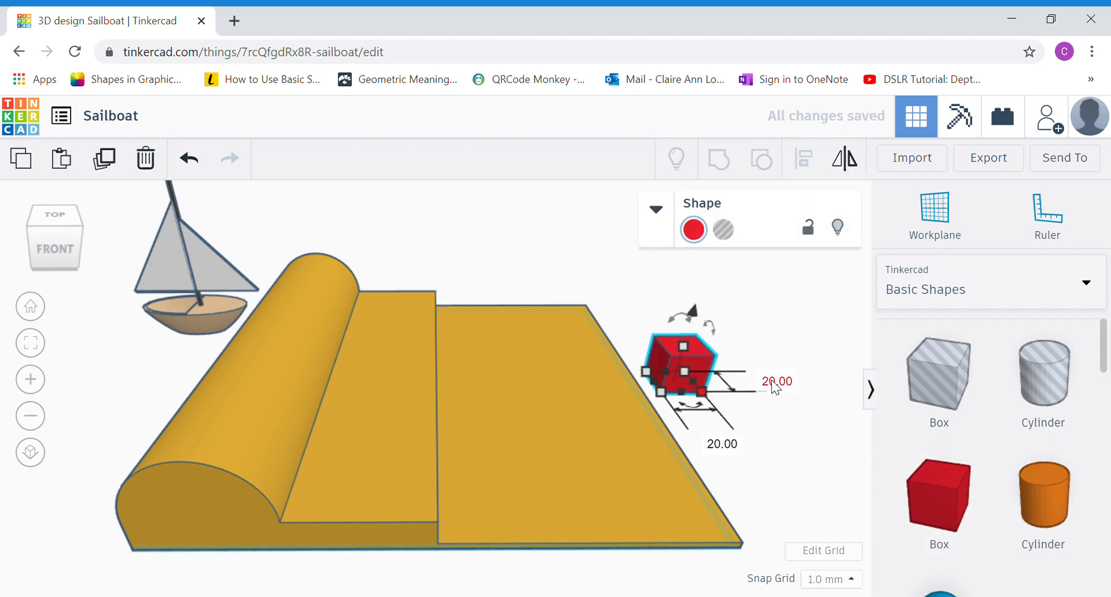
click(777, 382)
text(200)
key(Return)
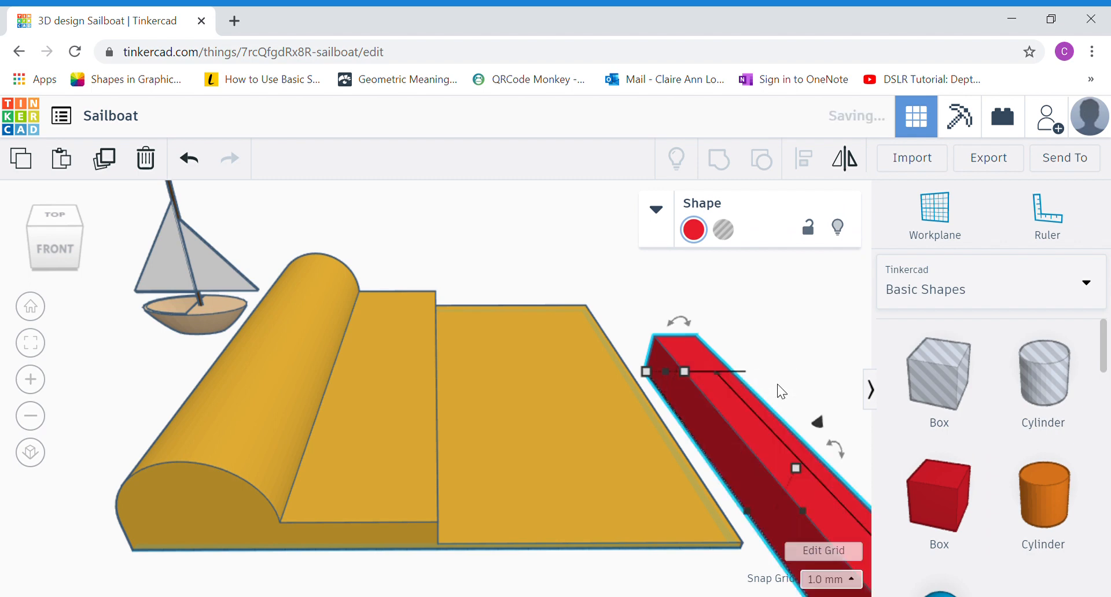
drag(749, 452, 586, 291)
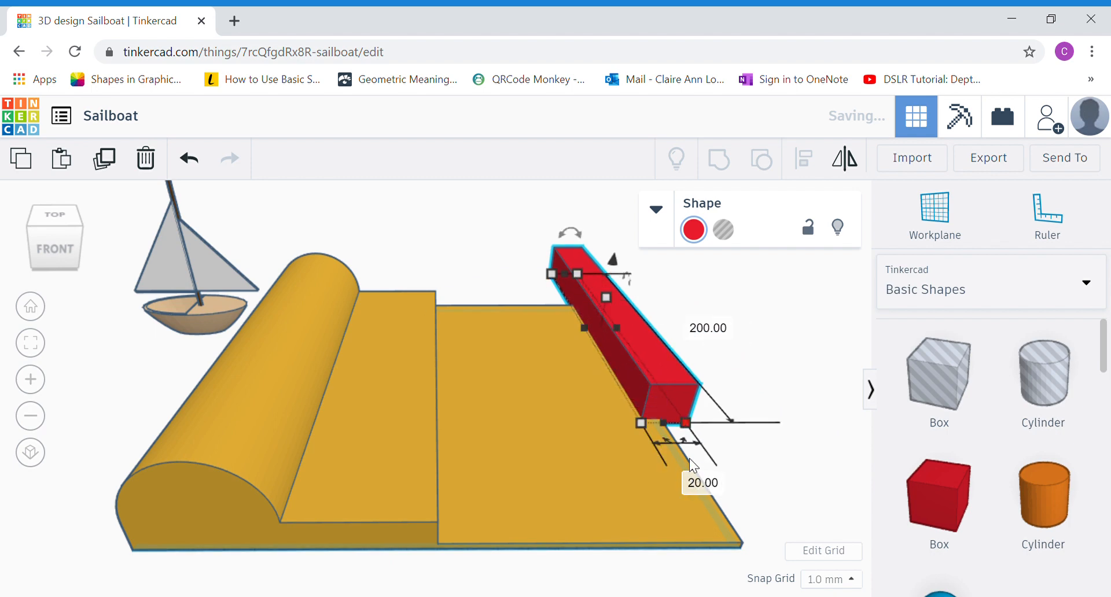
click(693, 478)
text(100)
key(Return)
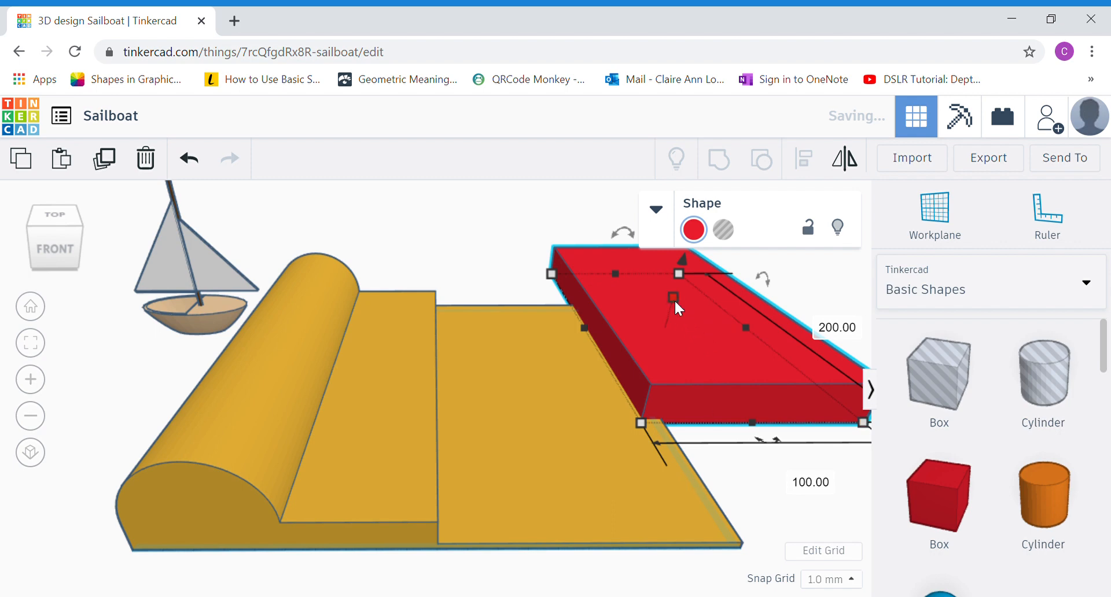
Set the new red box's height to 10 mm and raise it 2 mm above the workplane
mouse_move(672, 297)
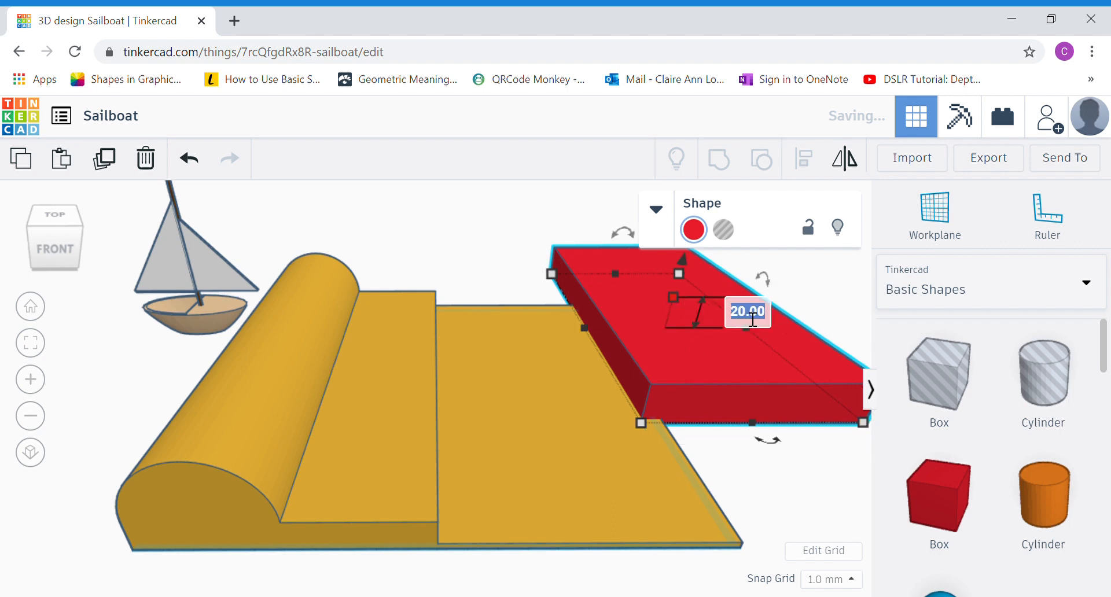
text(10)
key(Return)
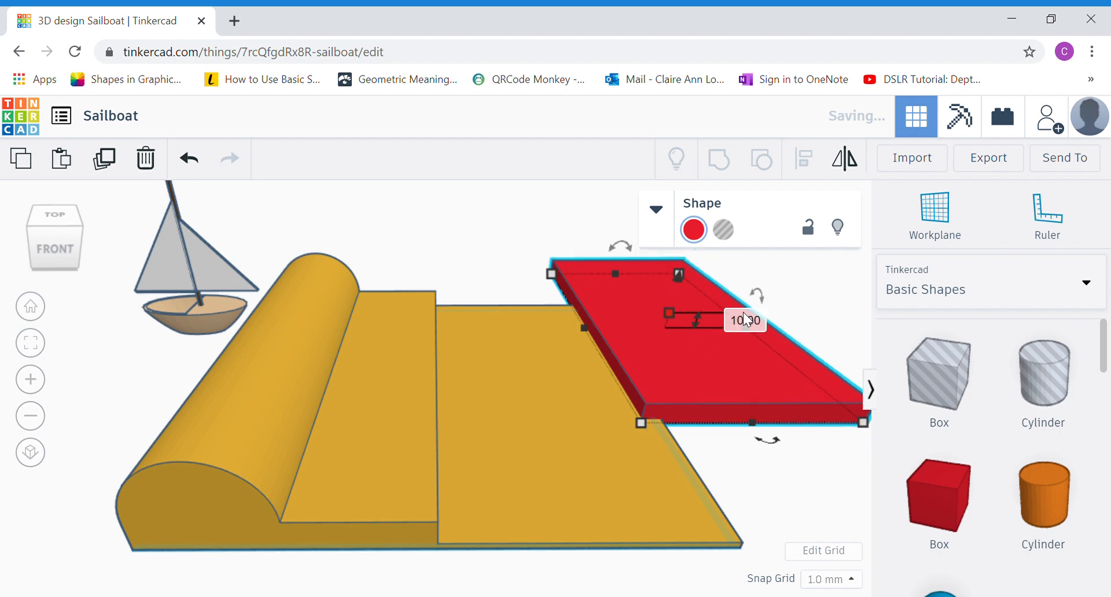
drag(770, 373, 712, 377)
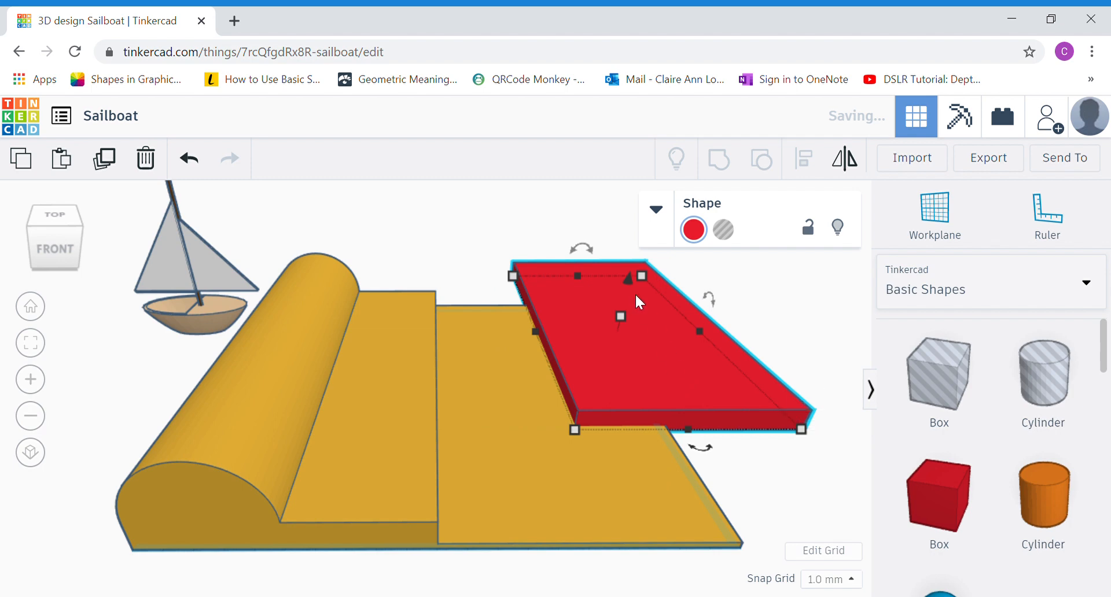
drag(627, 280, 627, 277)
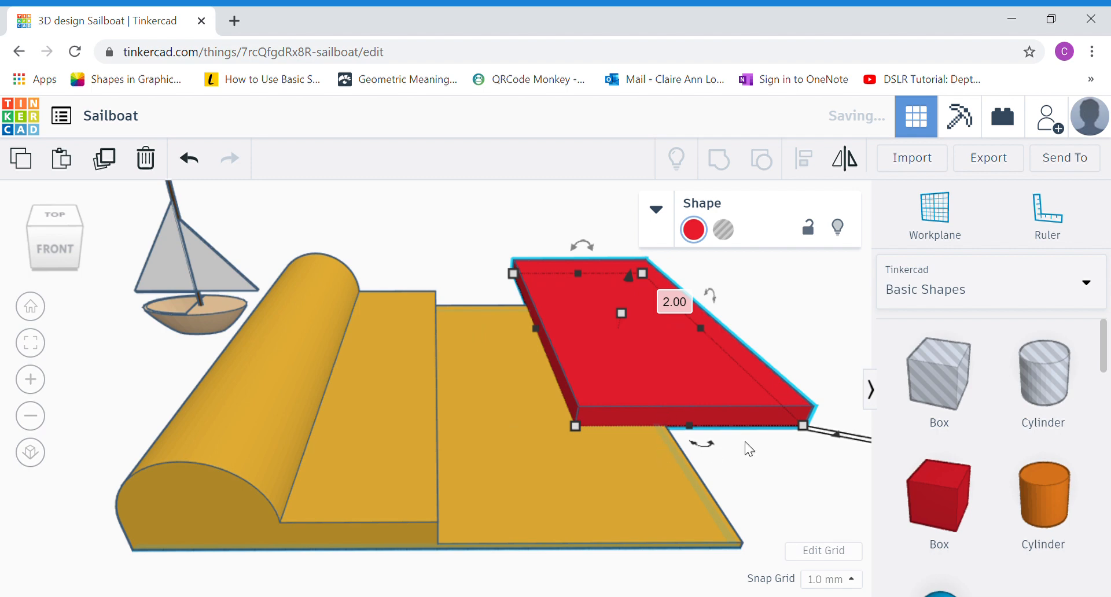
Make the box transparent blue and move it onto the thin yellow slab, flush against the raised slab
click(708, 229)
click(858, 345)
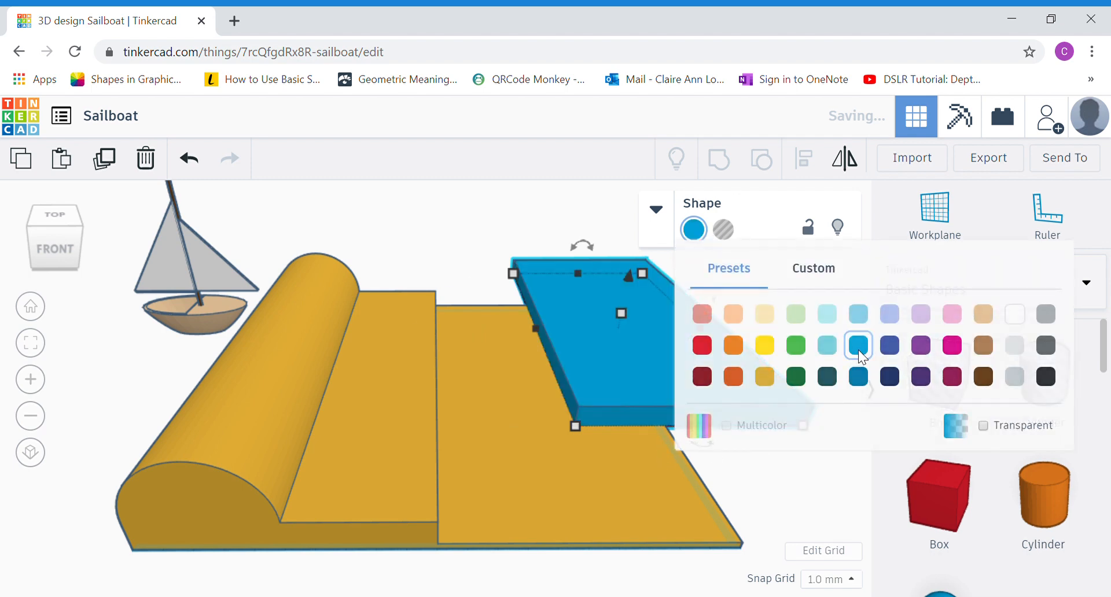
click(694, 230)
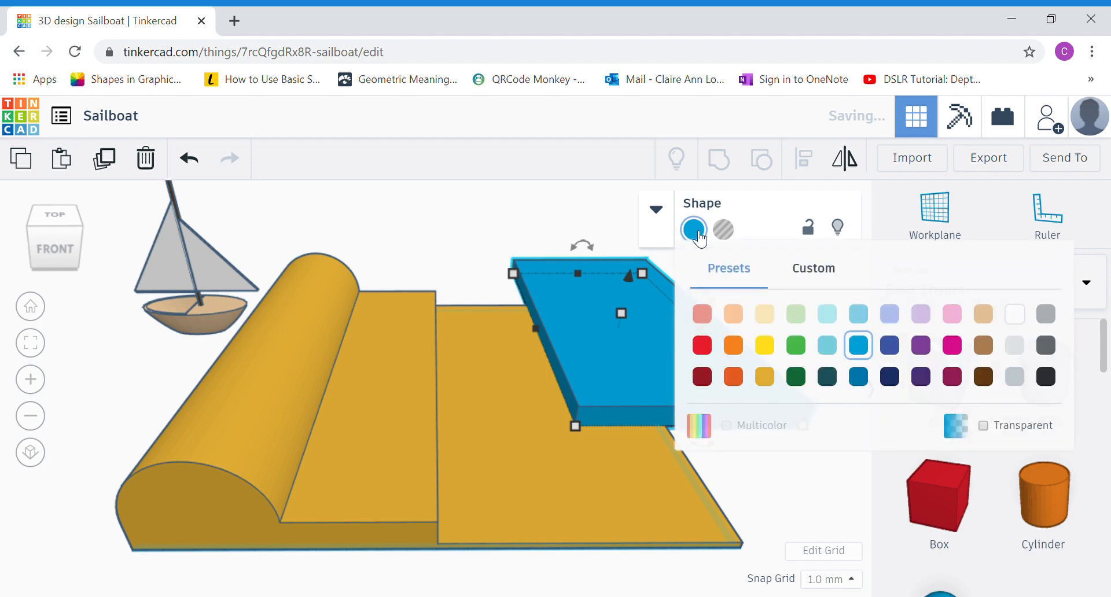
click(984, 427)
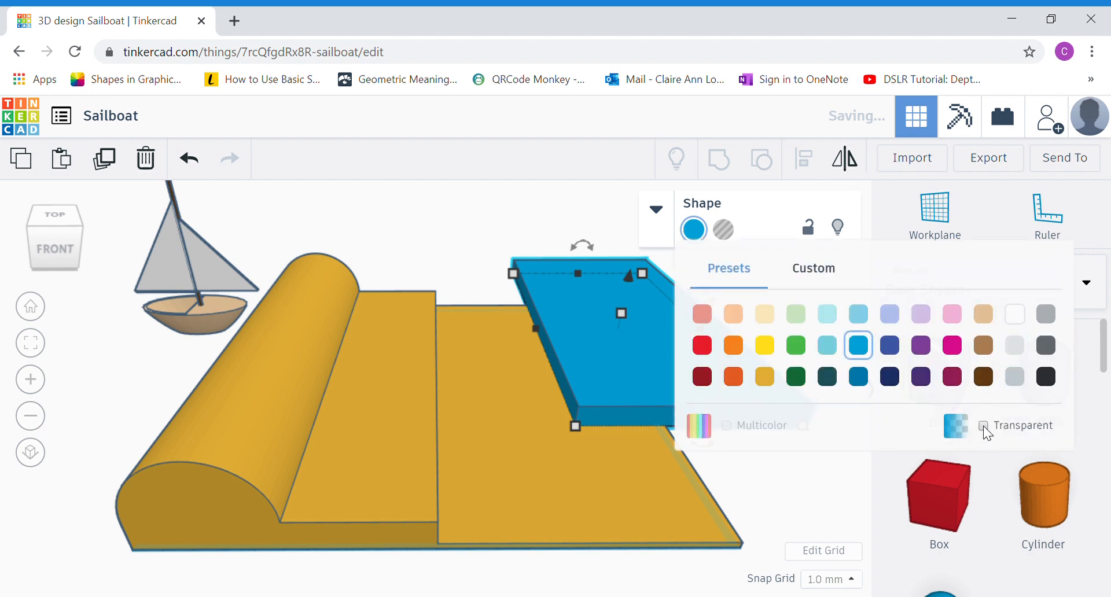
click(765, 510)
drag(676, 359, 588, 446)
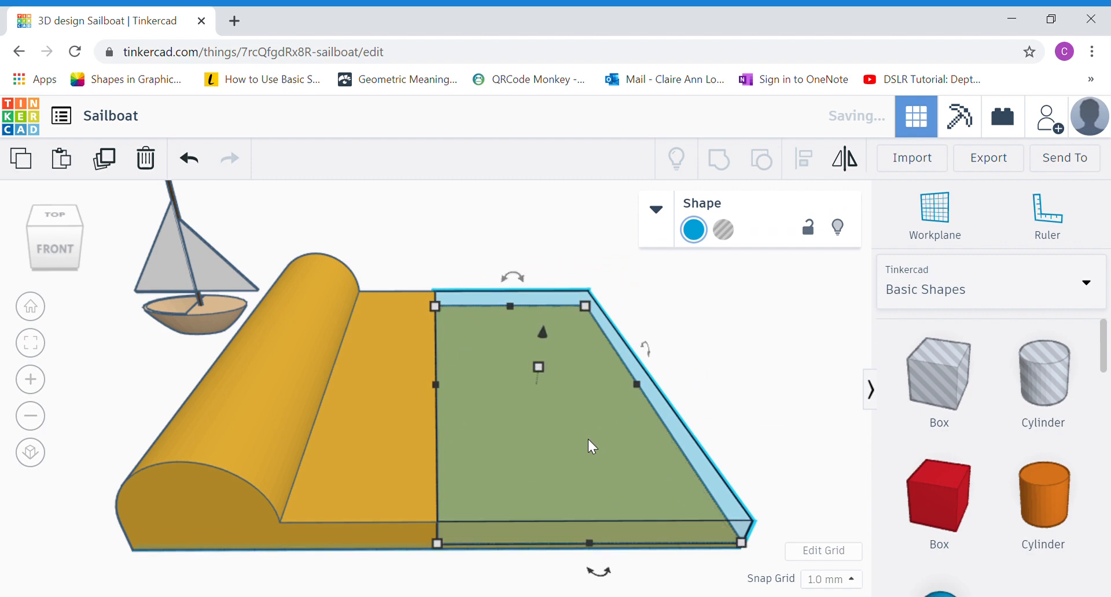
click(713, 401)
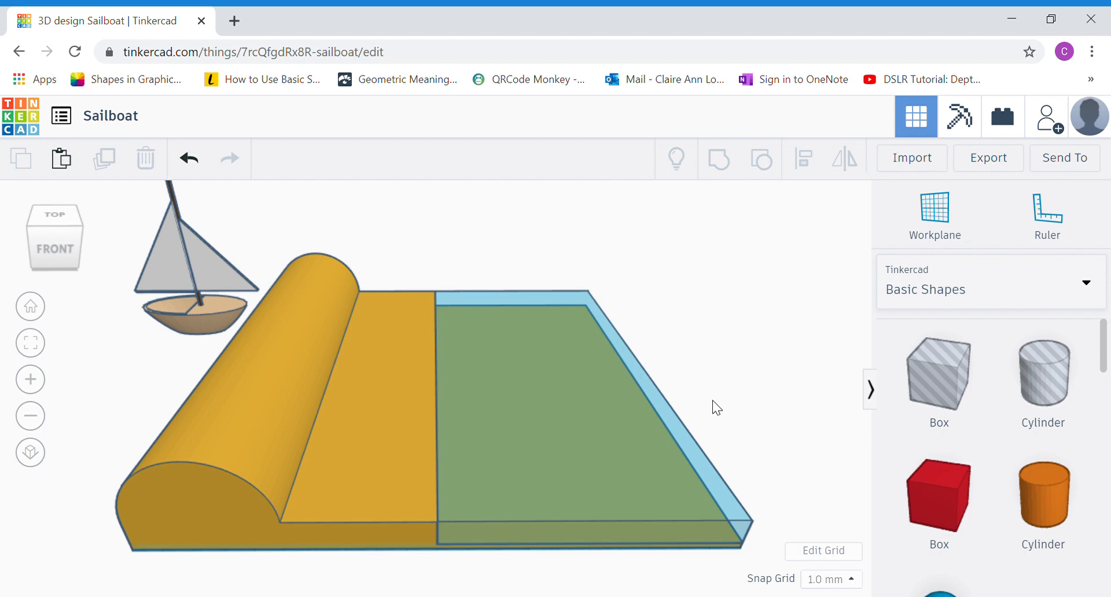
Add a red box beside the scene and set its width to 50 mm and its height to 2 mm
drag(922, 508, 700, 361)
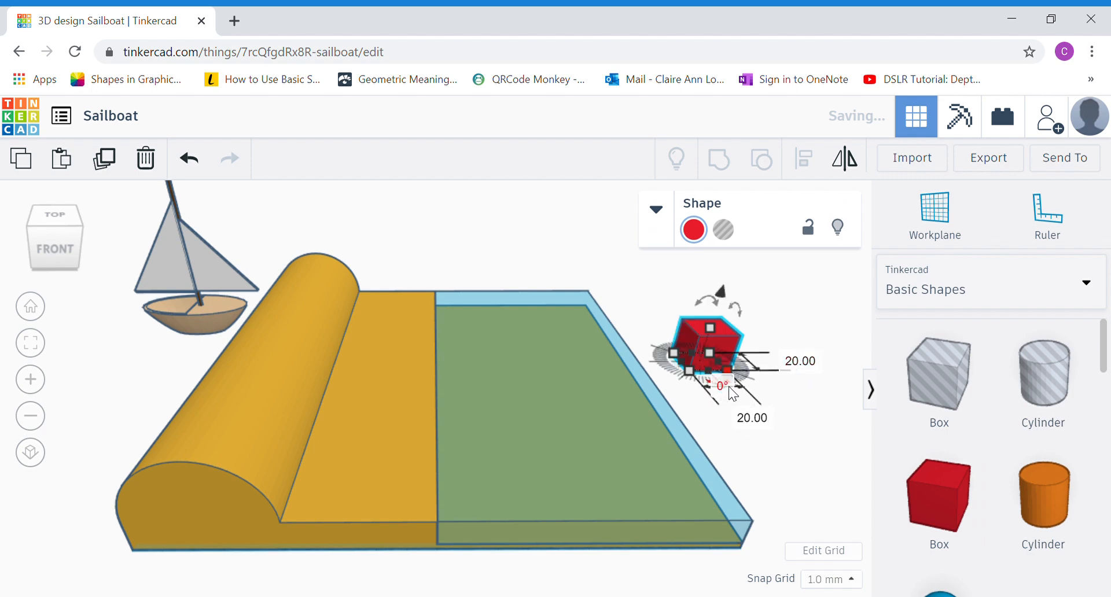
click(755, 421)
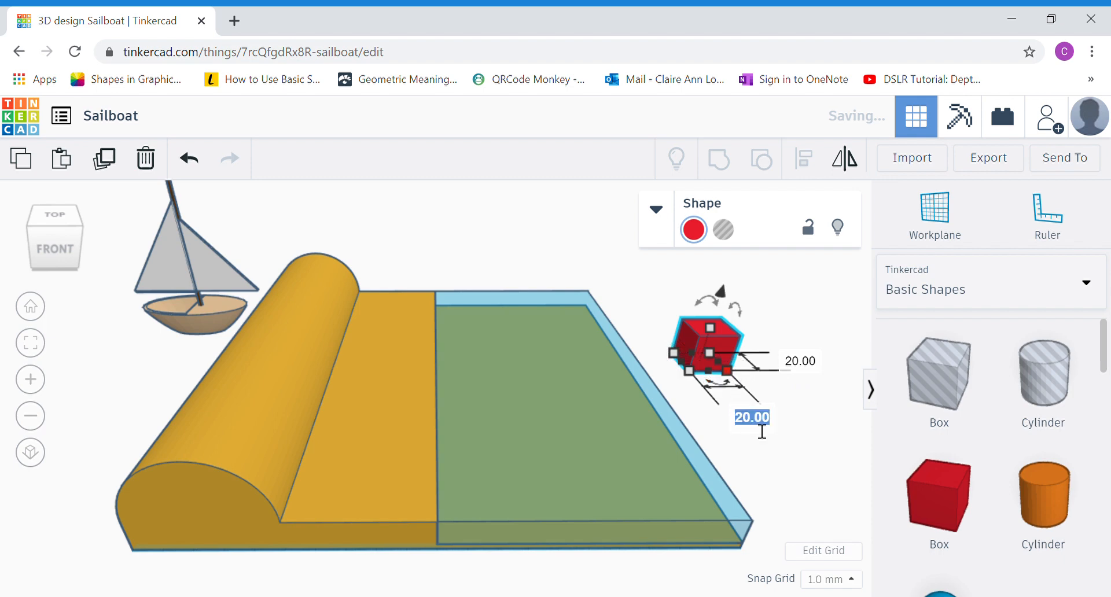
text(50)
key(Return)
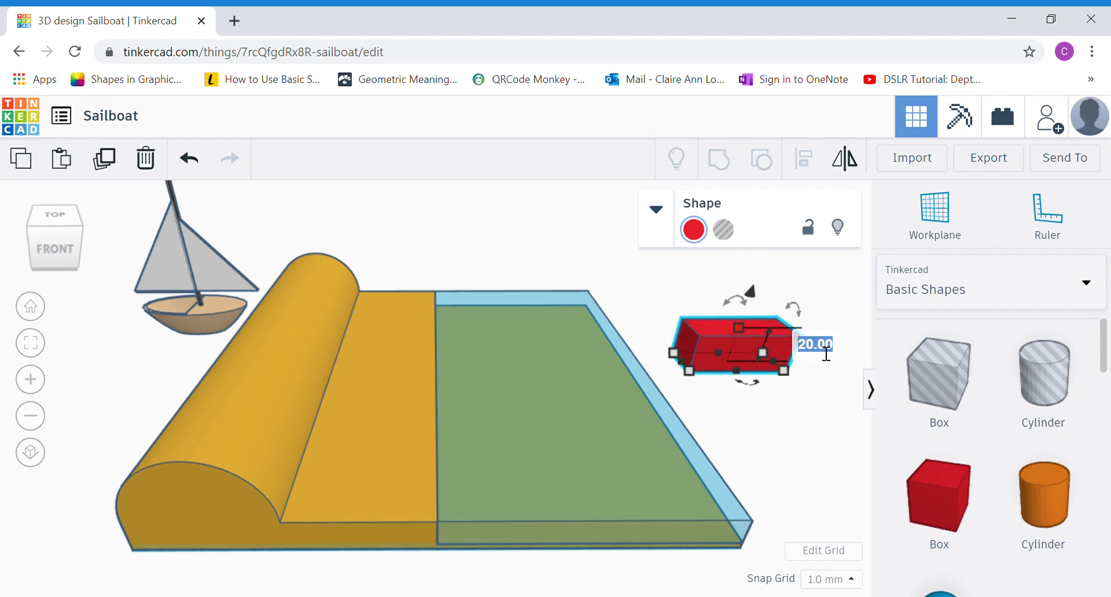
text(2)
key(Return)
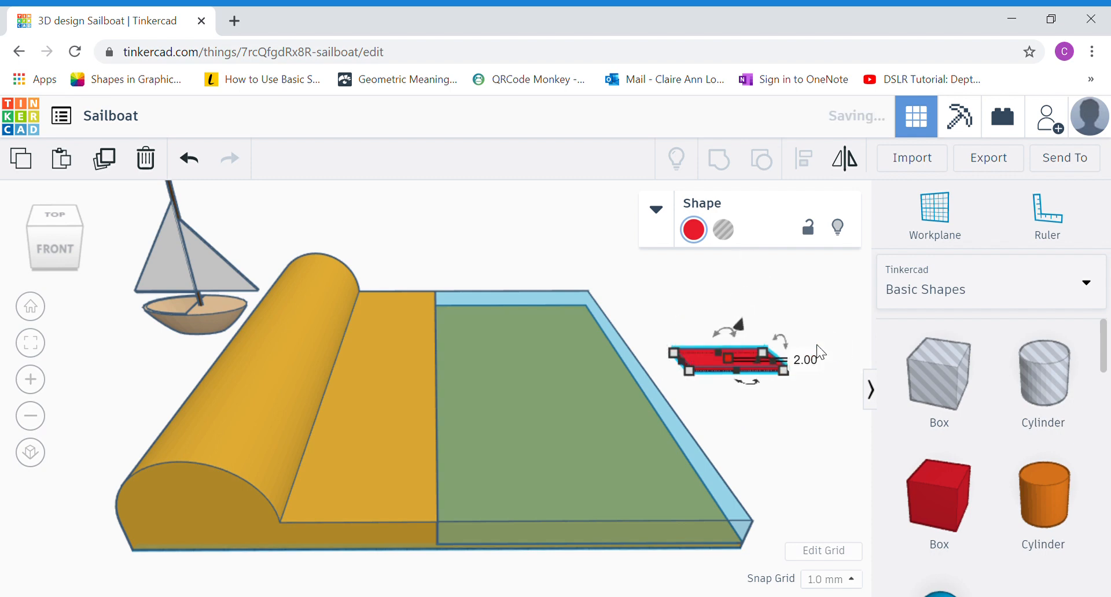
Colour the small flat box brown and raise it 12 mm above the workplane
click(694, 230)
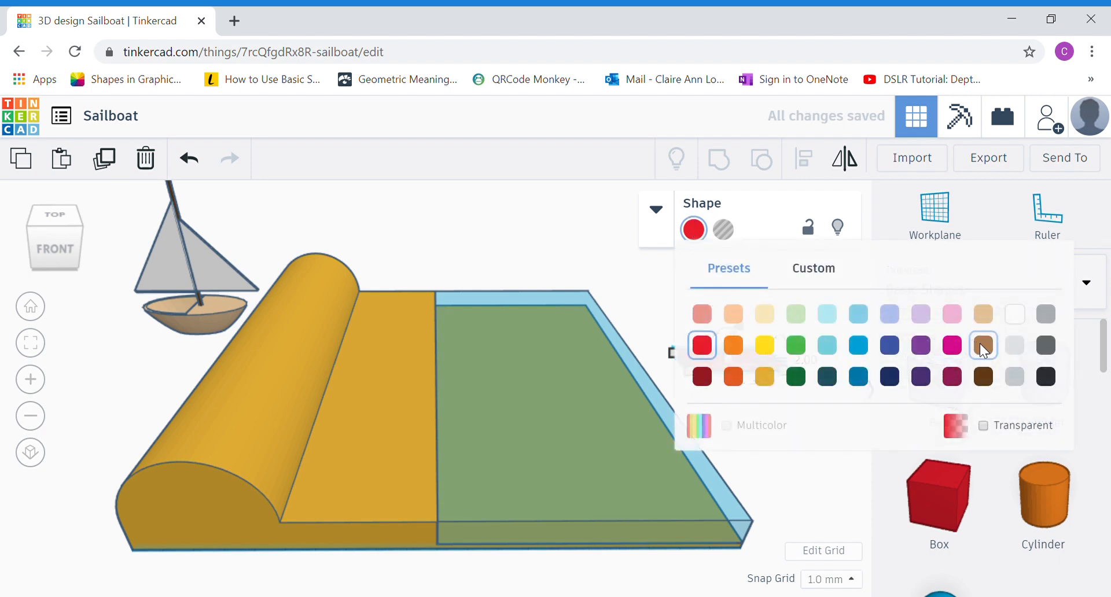
click(982, 345)
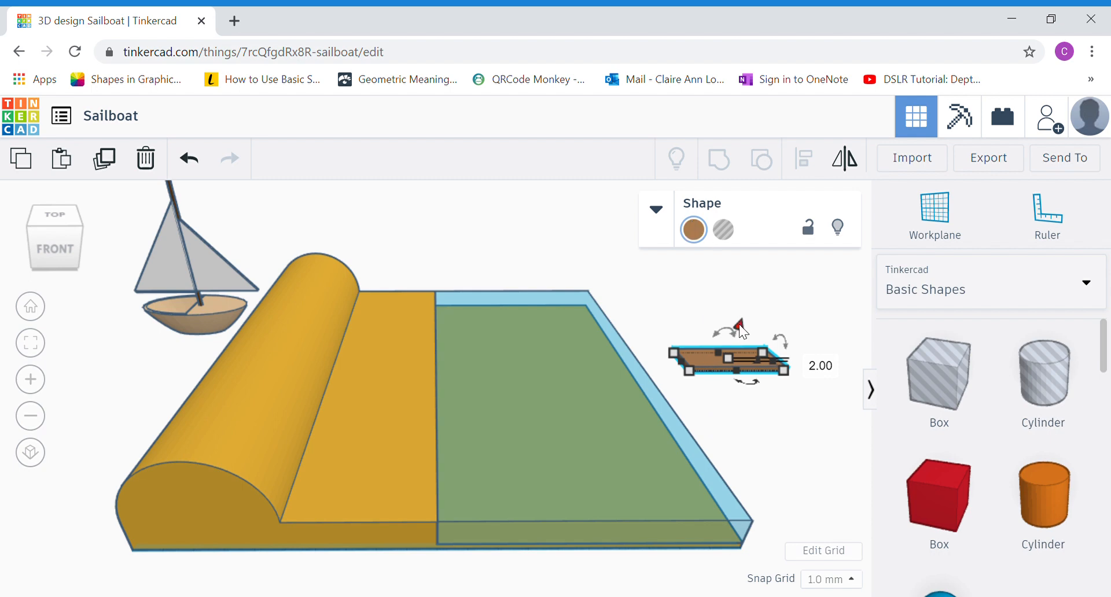
drag(739, 324, 740, 301)
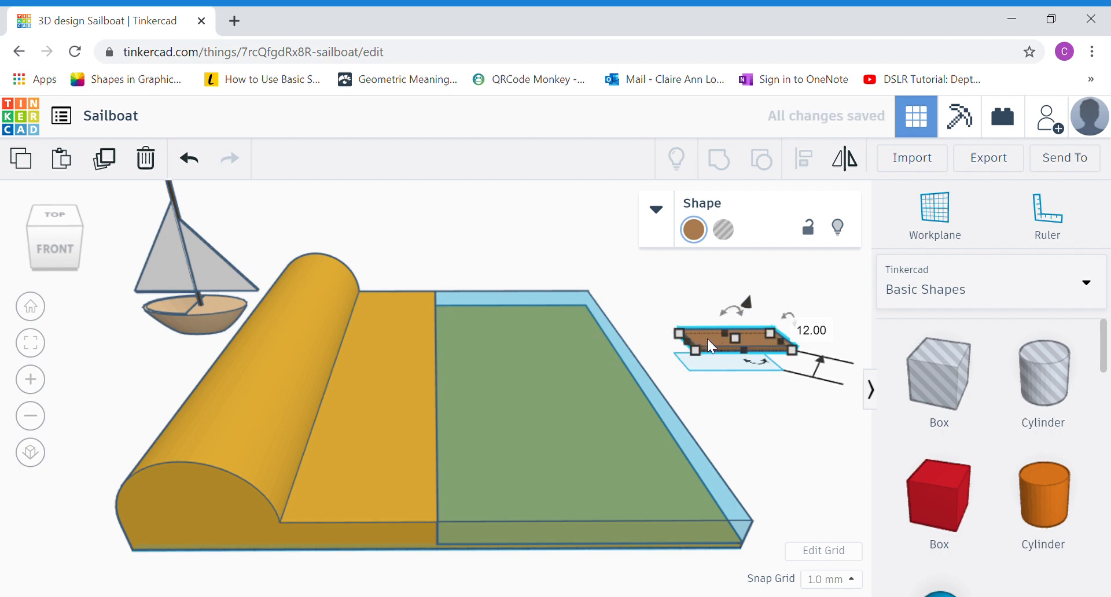
Move the brown plank onto the flat sand beside the ridge, flush with the front and water edges
drag(707, 339, 320, 489)
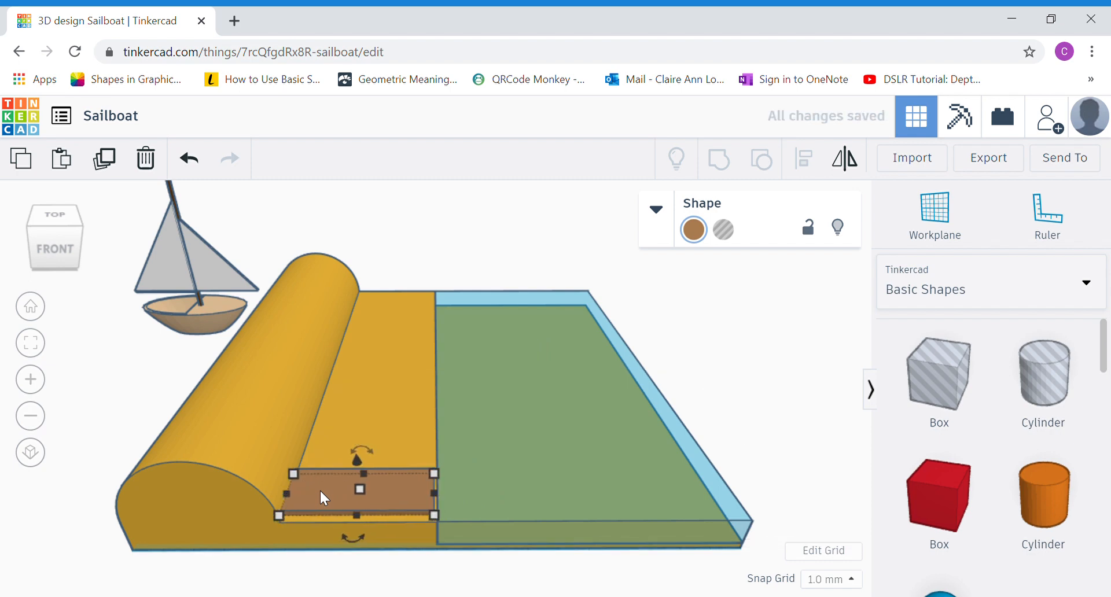
key(Down)
key(Down)
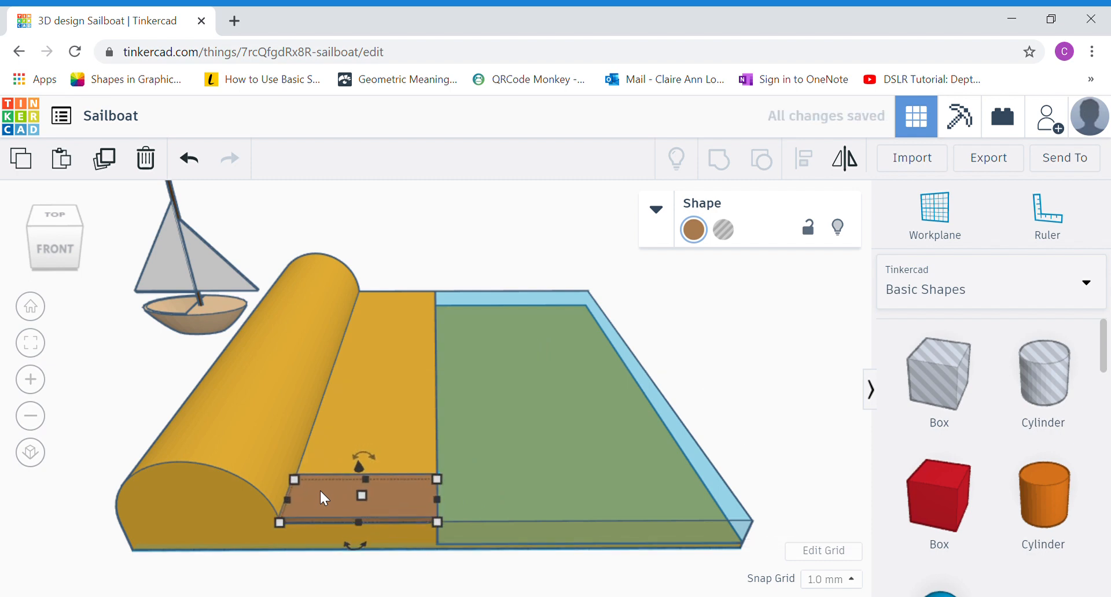
click(774, 435)
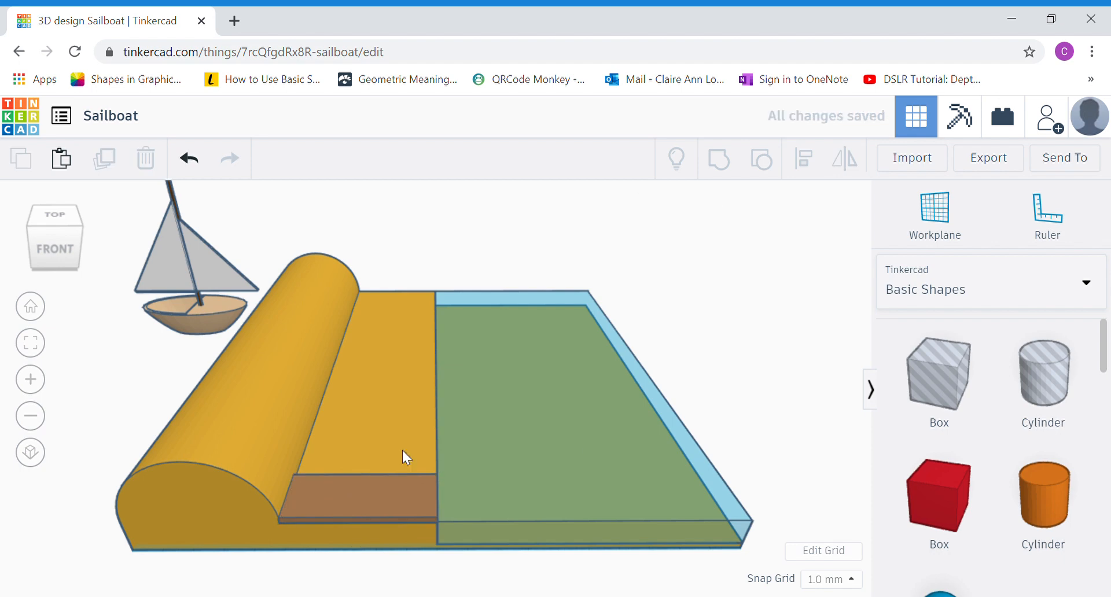
Duplicate the brown plank and move the copy straight back along the sand until it sits edge to edge behind the first
click(340, 496)
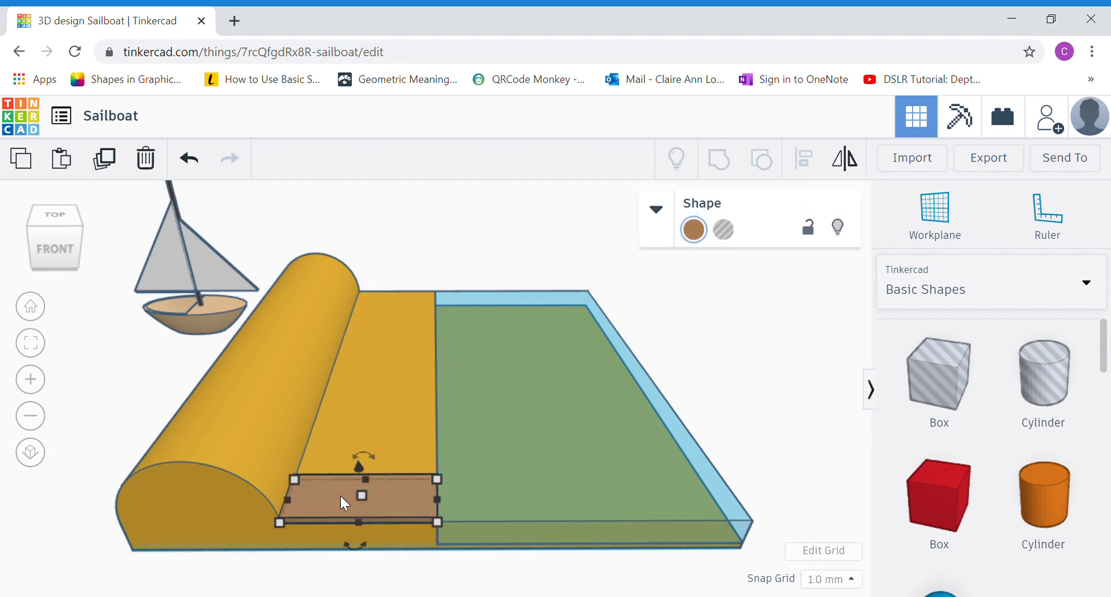
click(113, 164)
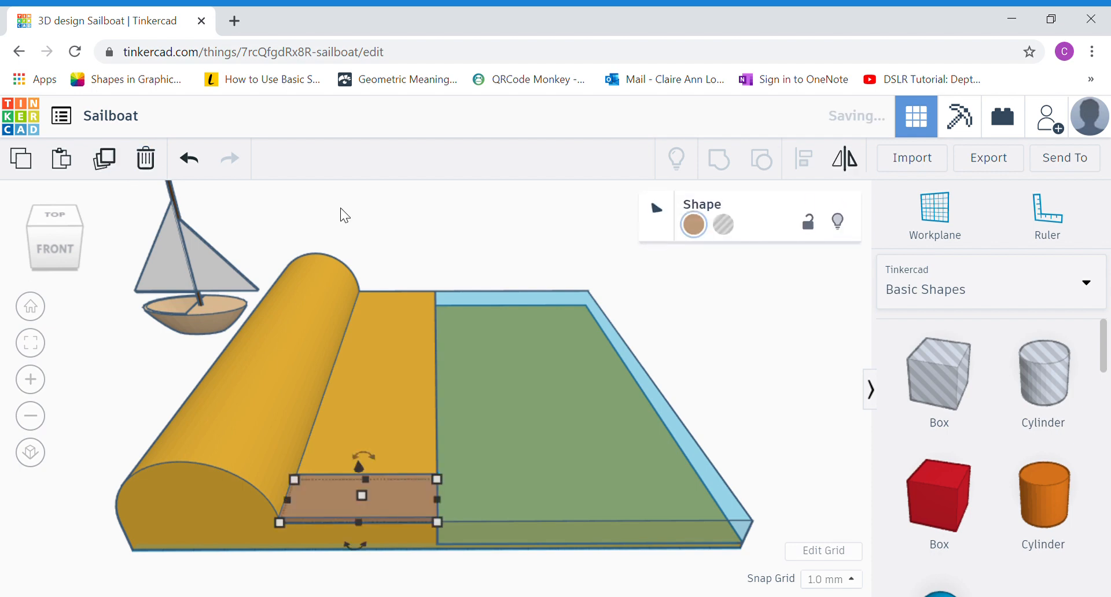
key(Up)
key(Up)
key(Up)
key(Up)
key(Up)
key(Up)
key(Up)
key(Up)
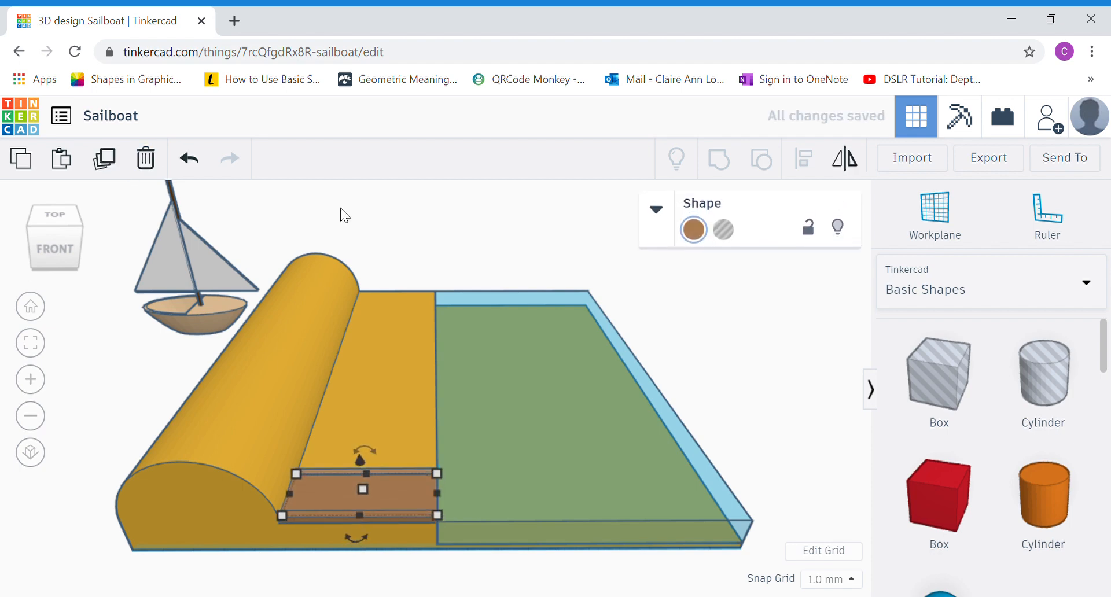
key(Up)
key(Up)
key(Up)
key(Up)
key(Up)
key(Up)
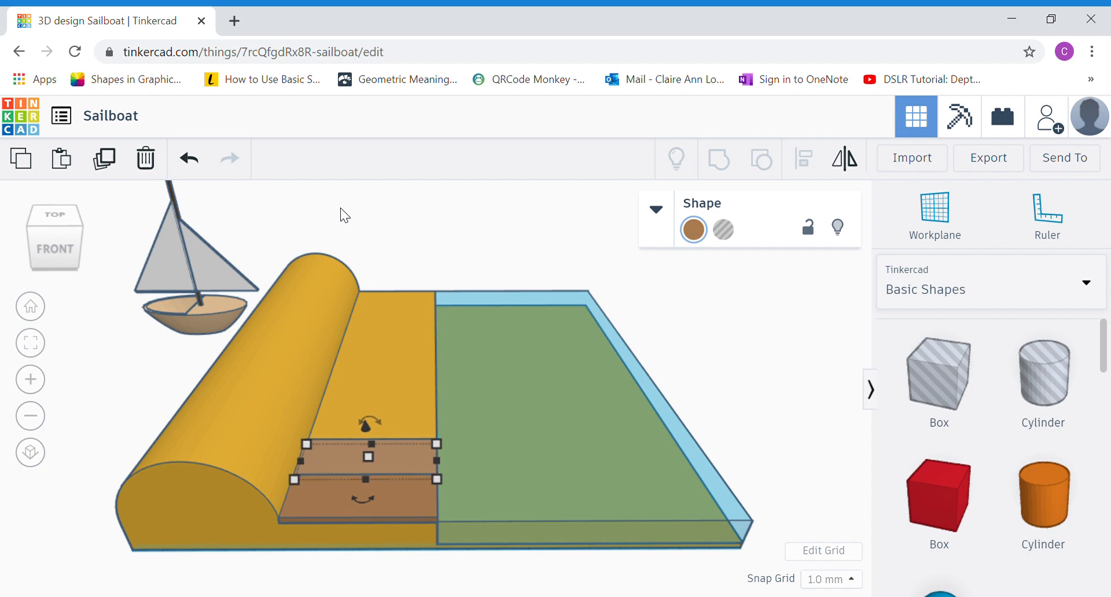
Repeat the plank duplication with the same offset until the walkway reaches the back edge of the sand
click(105, 160)
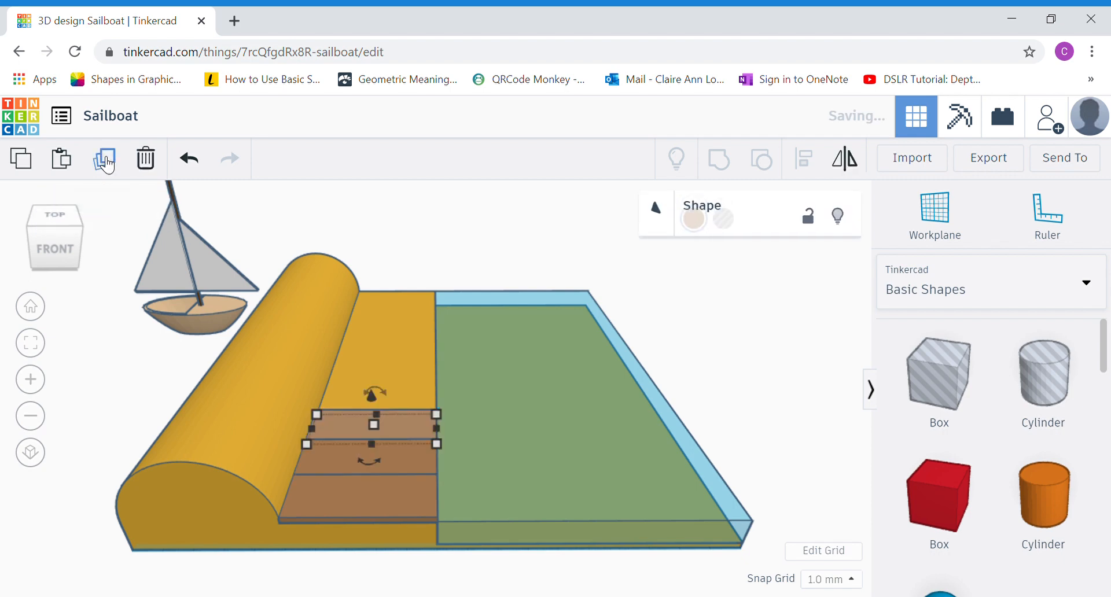
click(105, 160)
click(104, 159)
click(105, 160)
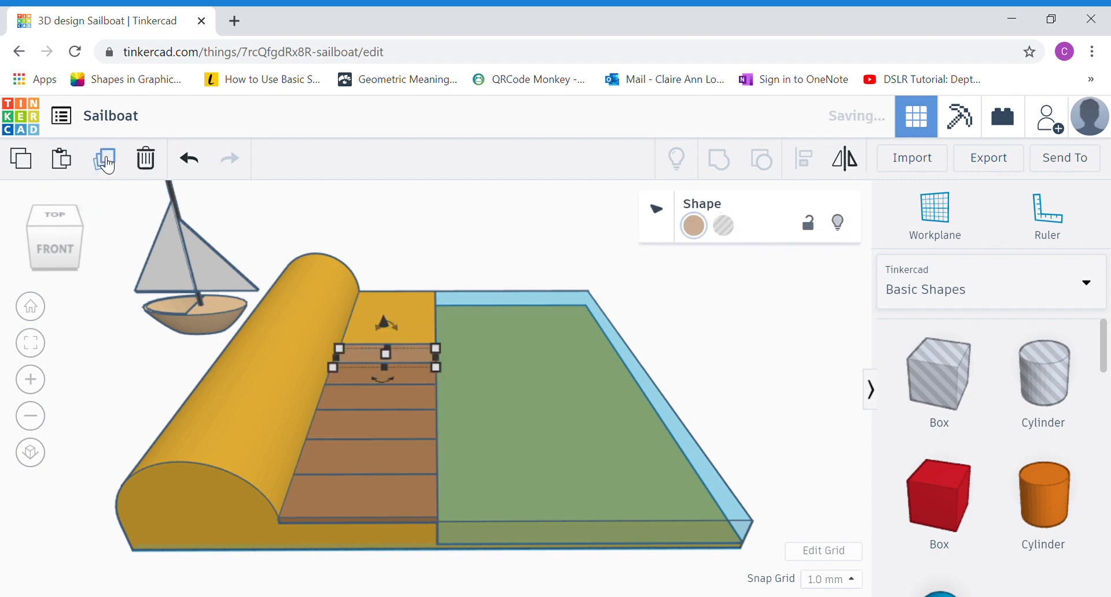
click(104, 160)
click(104, 160)
click(105, 159)
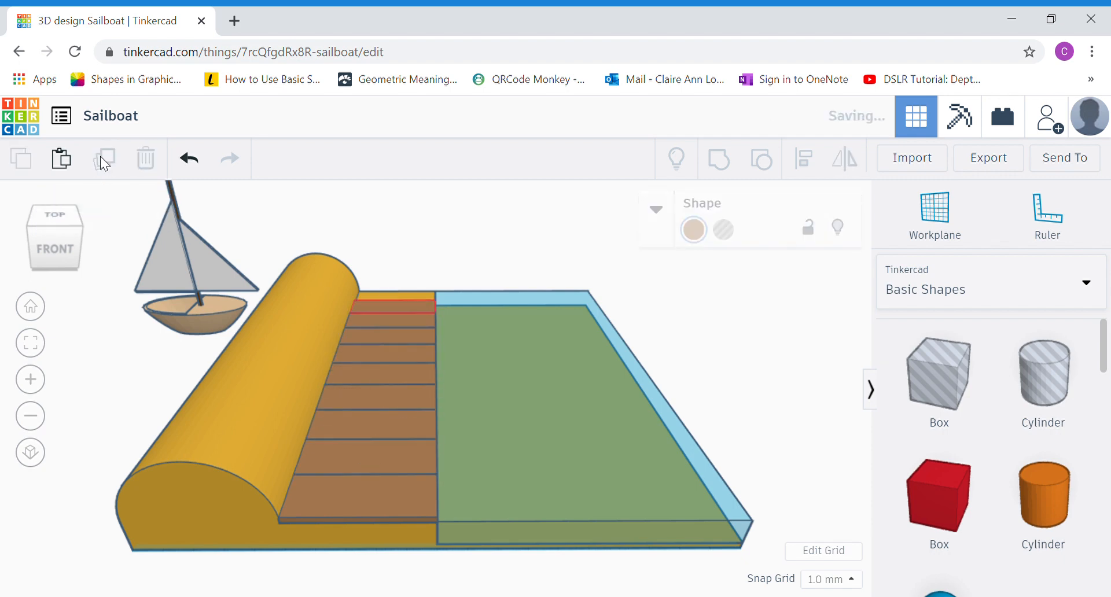
click(105, 160)
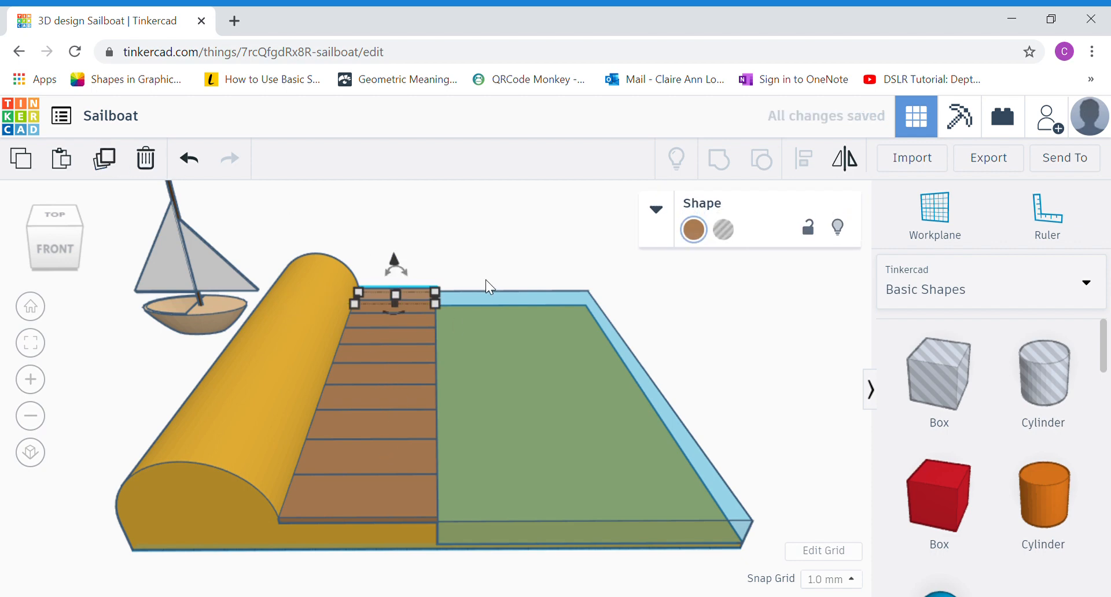
Duplicate the last plank, move the copy onto the empty area beyond the water and rotate it a quarter turn horizontally
click(107, 162)
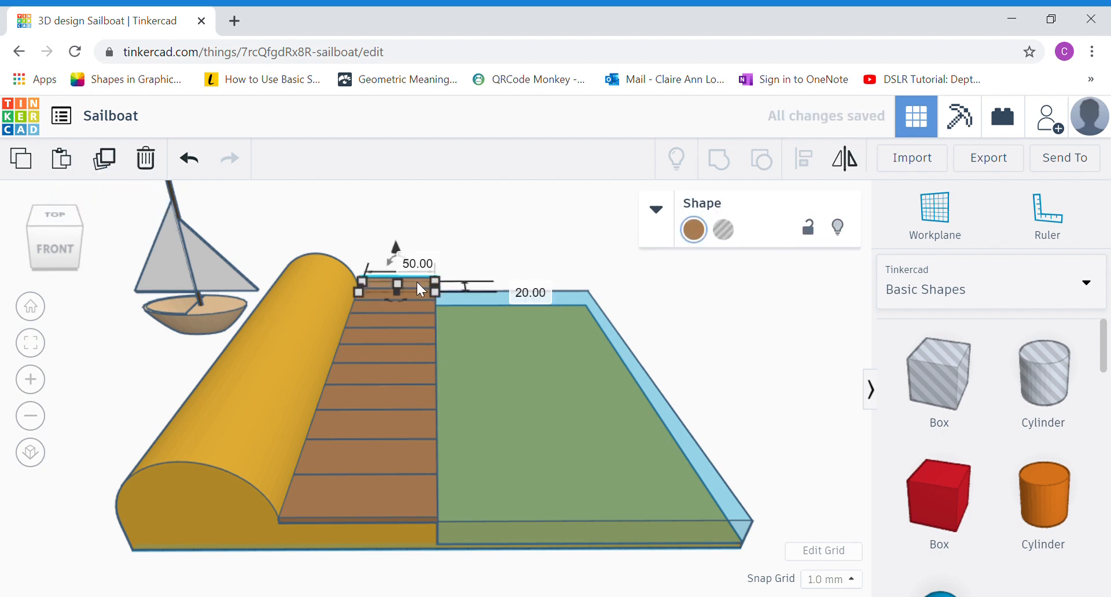
drag(416, 280, 766, 382)
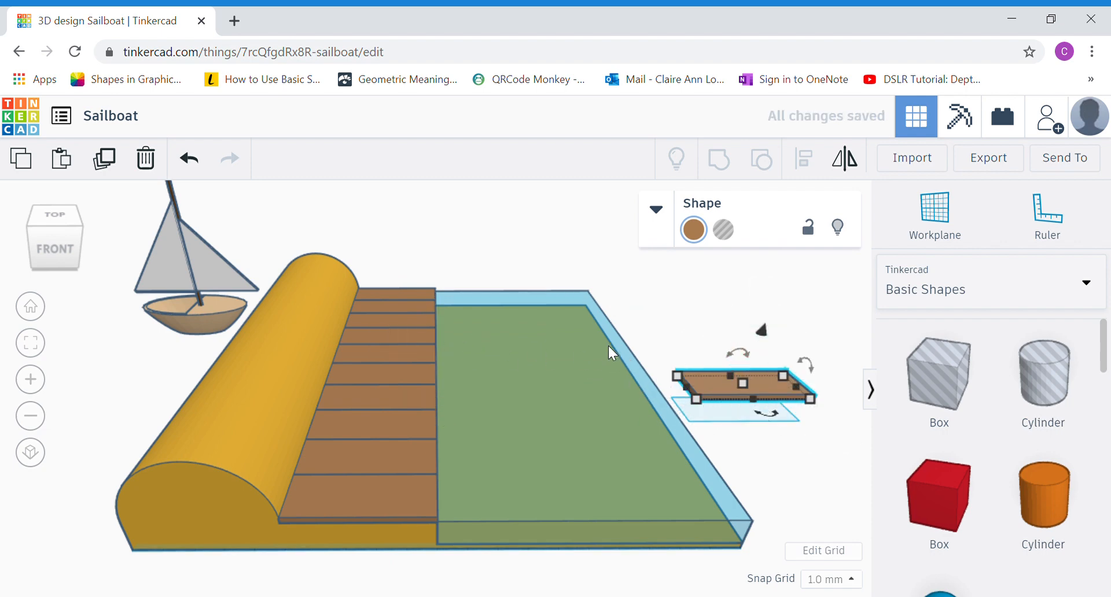
mouse_move(773, 412)
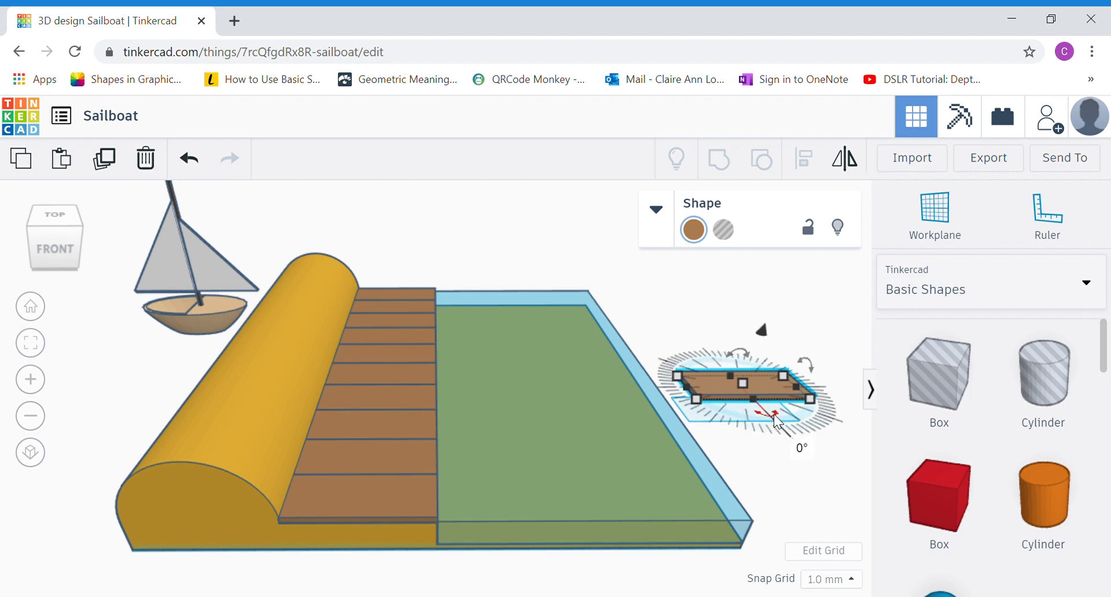
drag(776, 421, 792, 394)
click(789, 483)
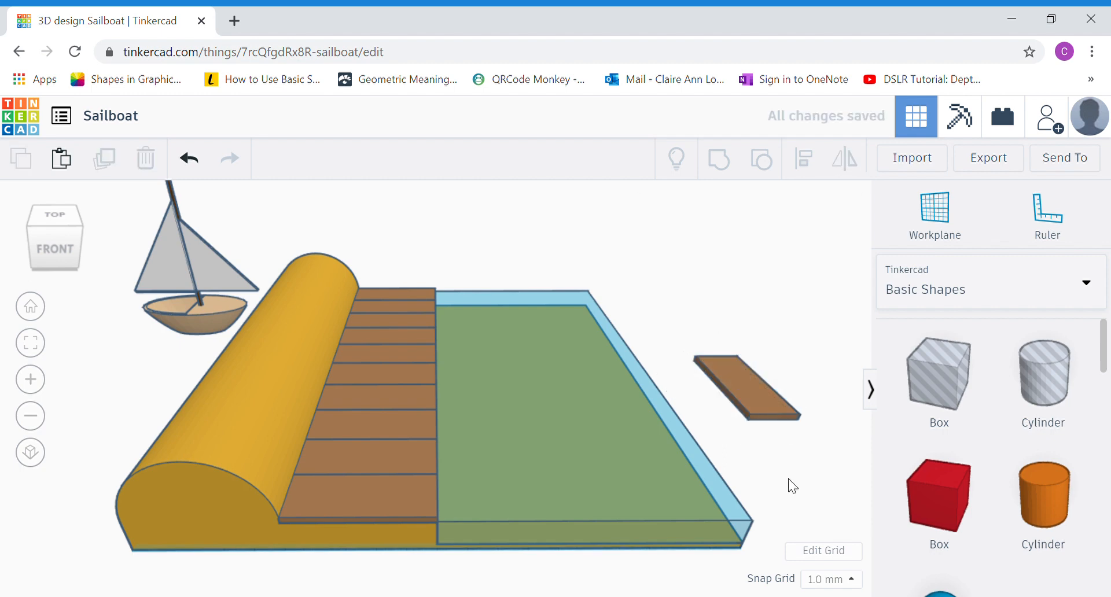
click(745, 386)
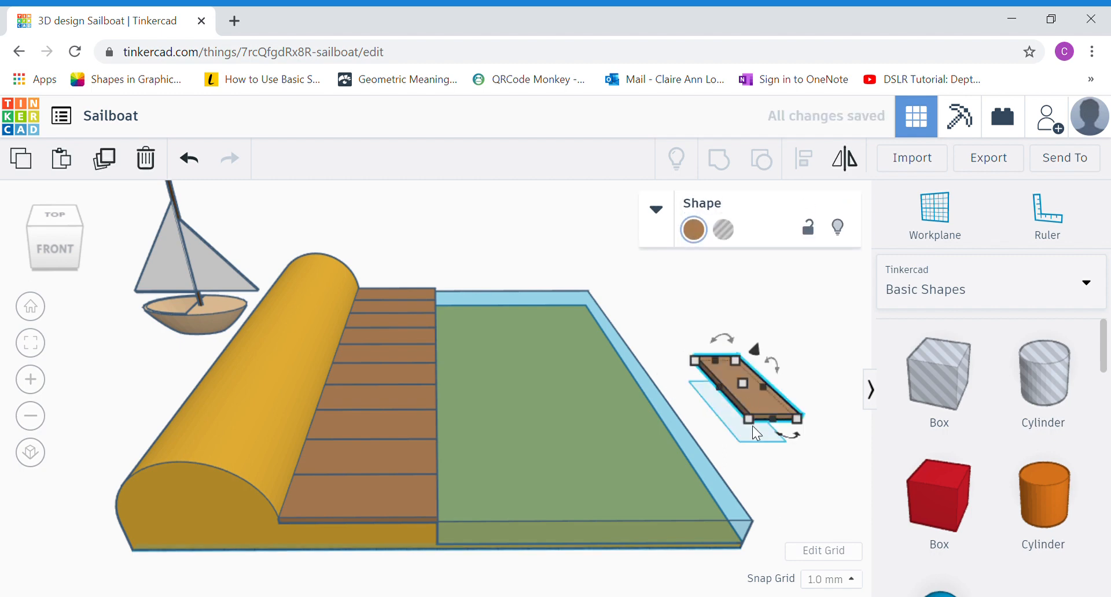
click(771, 507)
Duplicate the rotated plank and move the copy sideways, away from the water, until the two sit edge to edge
middle_drag(769, 504, 134, 515)
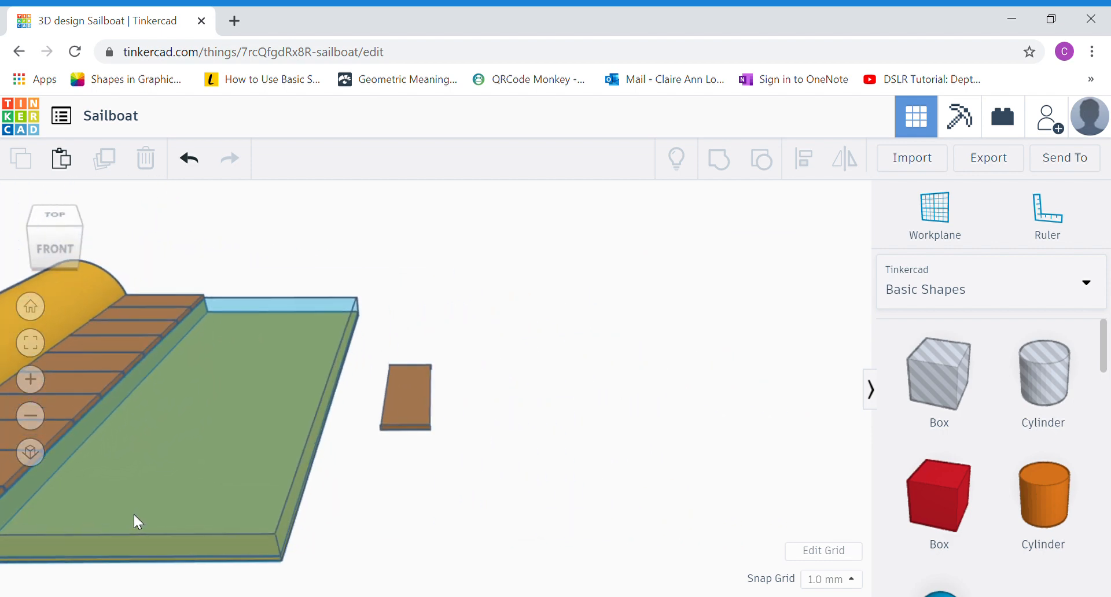
click(414, 398)
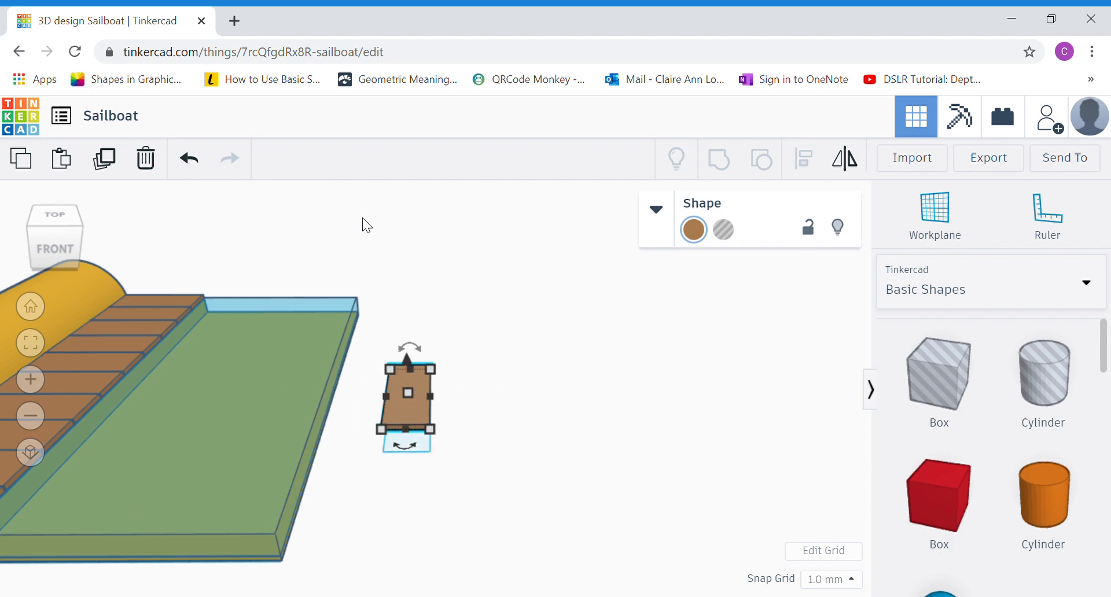
click(105, 157)
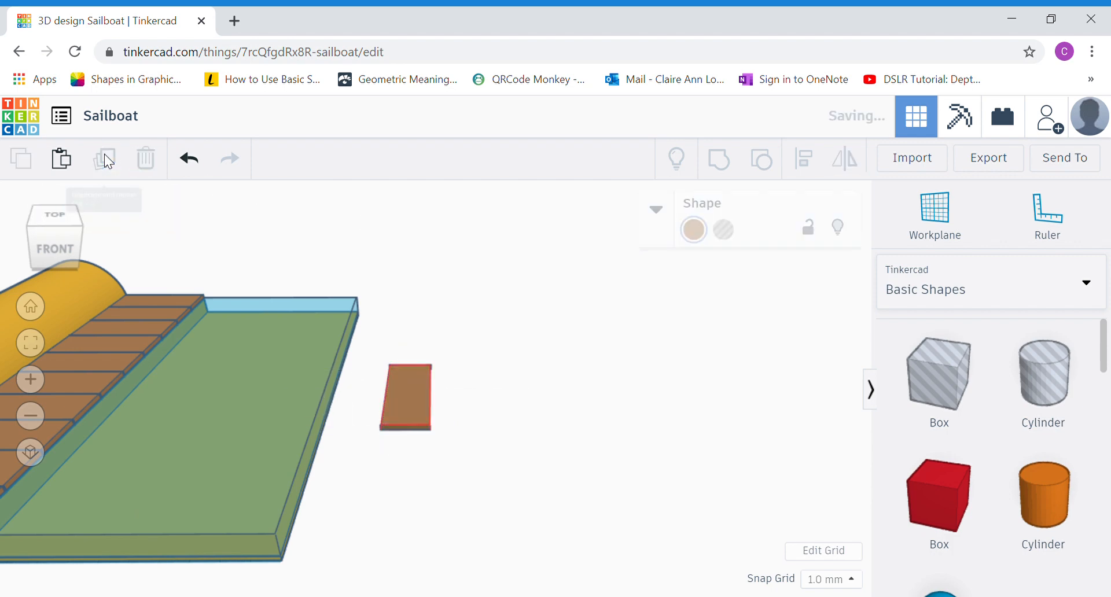
key(Right)
key(Right)
key(Right)
key(Right)
key(Right)
key(Right)
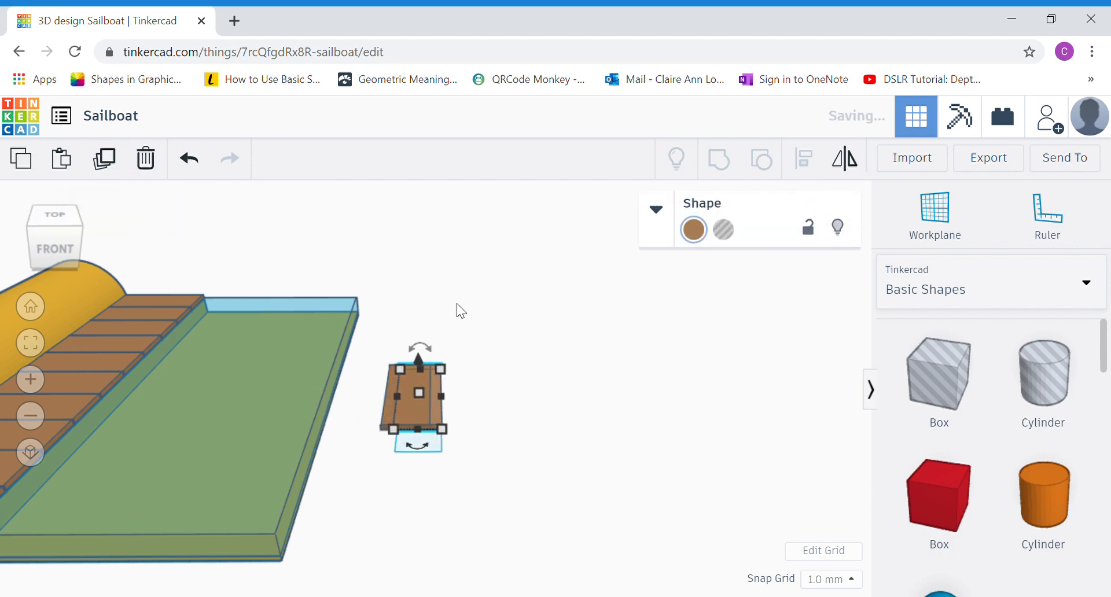
key(Right)
key(Right)
key(Right)
key(Right)
key(Right)
key(Right)
key(Right)
key(Right)
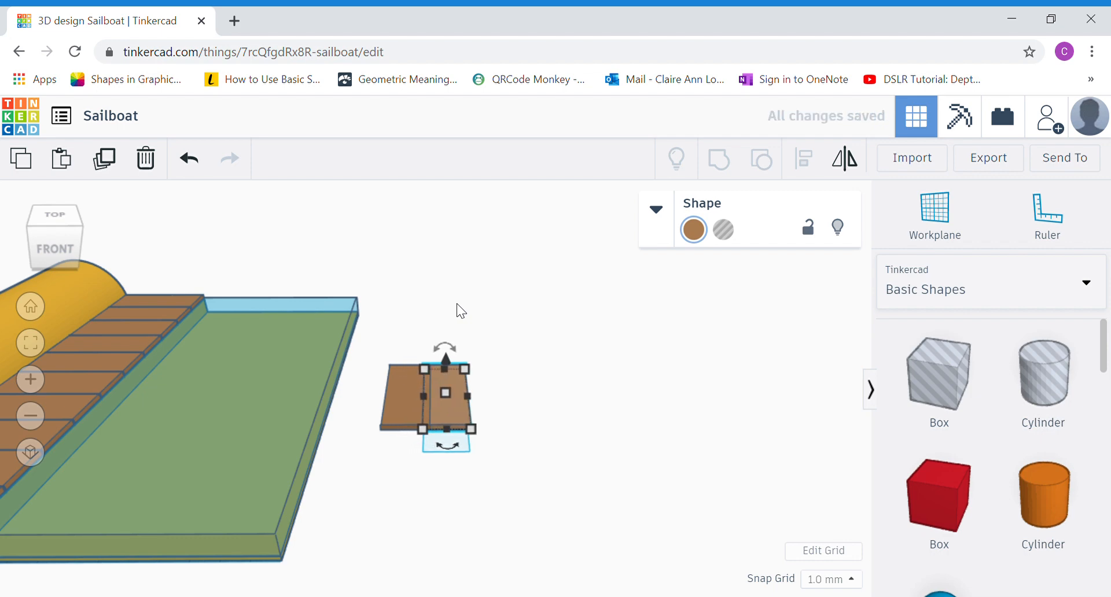
key(Right)
key(Right)
key(Right)
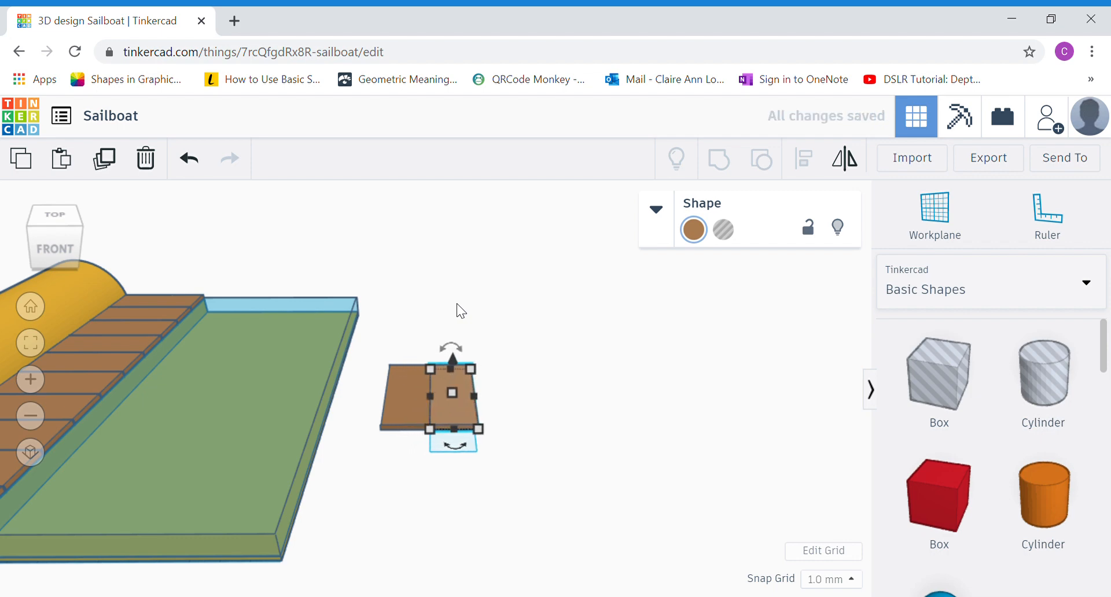
Repeat the sideways plank duplication with the same offset to make a five-plank dock
click(109, 164)
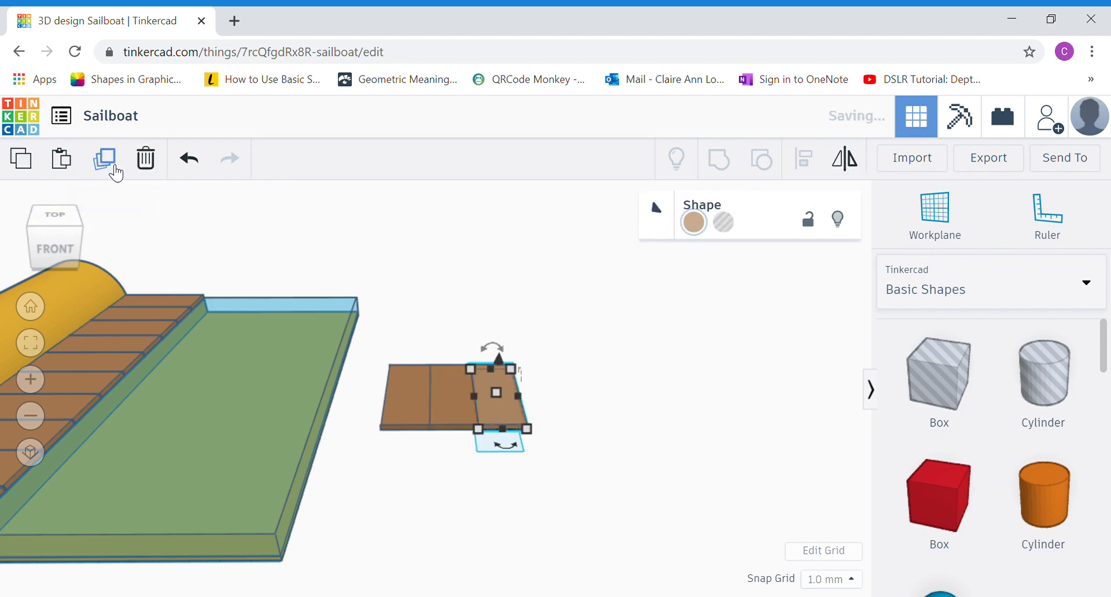
click(111, 167)
click(112, 167)
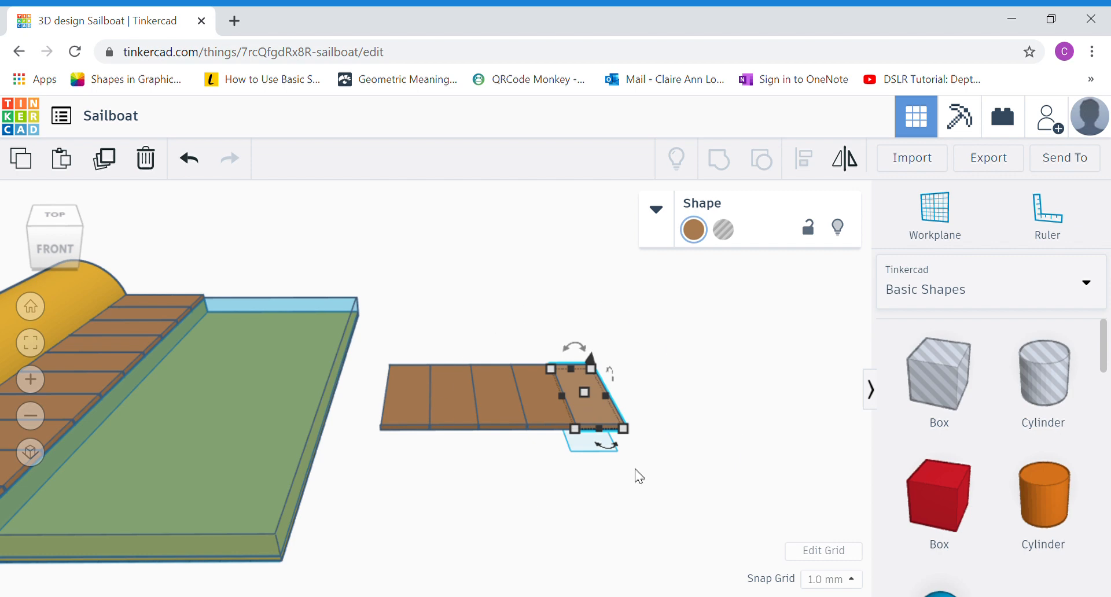
Add a cylinder beside the five-plank dock and set its length and width to 5 mm each
drag(1043, 500, 668, 423)
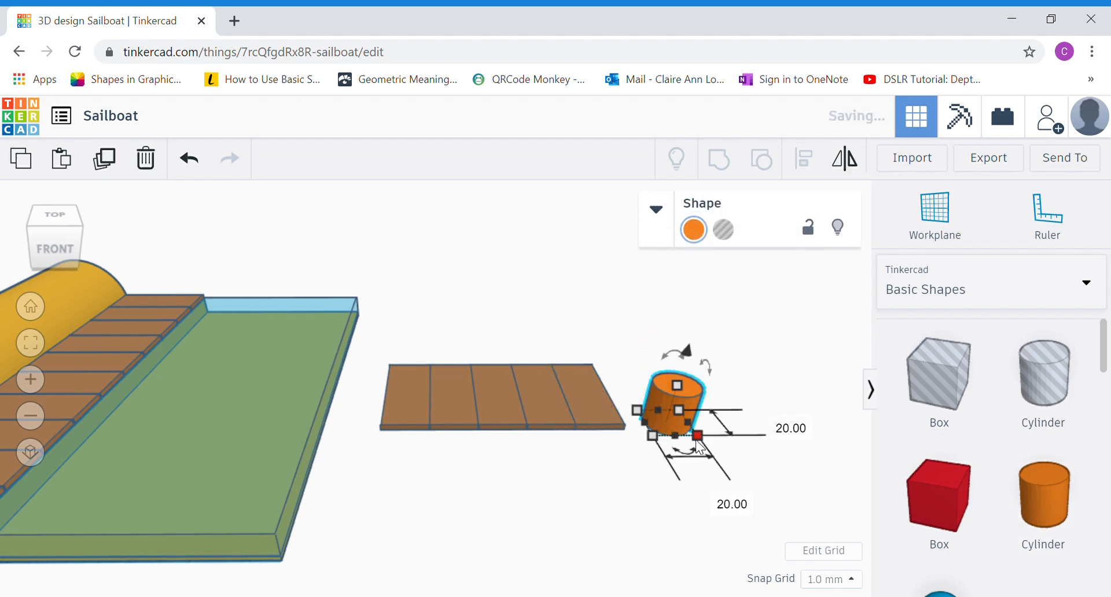
click(774, 422)
key(BackSpace)
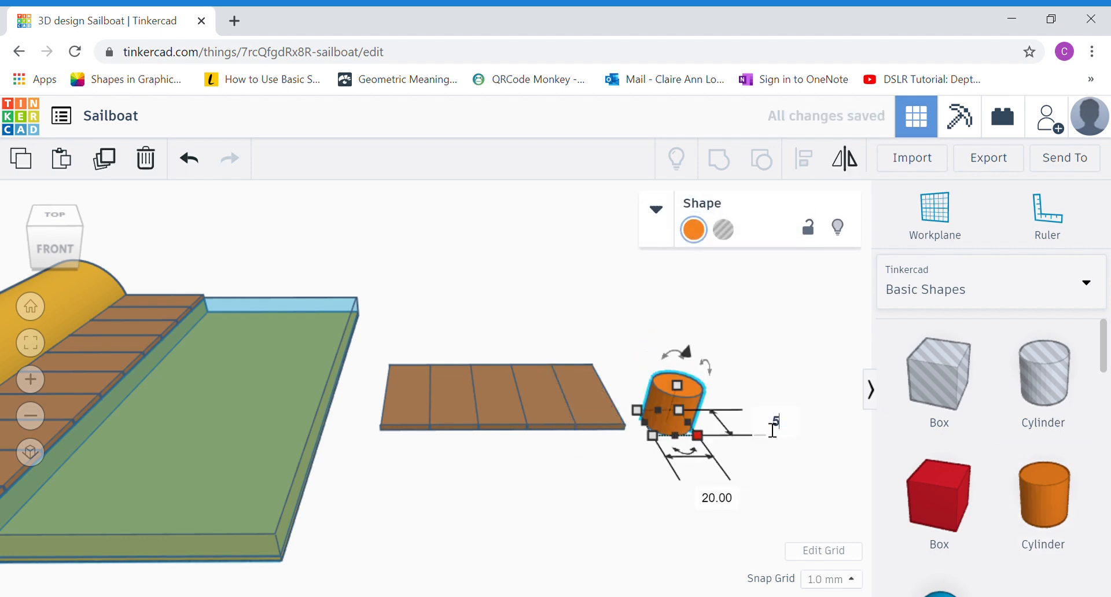
text(5)
key(Tab)
text(5)
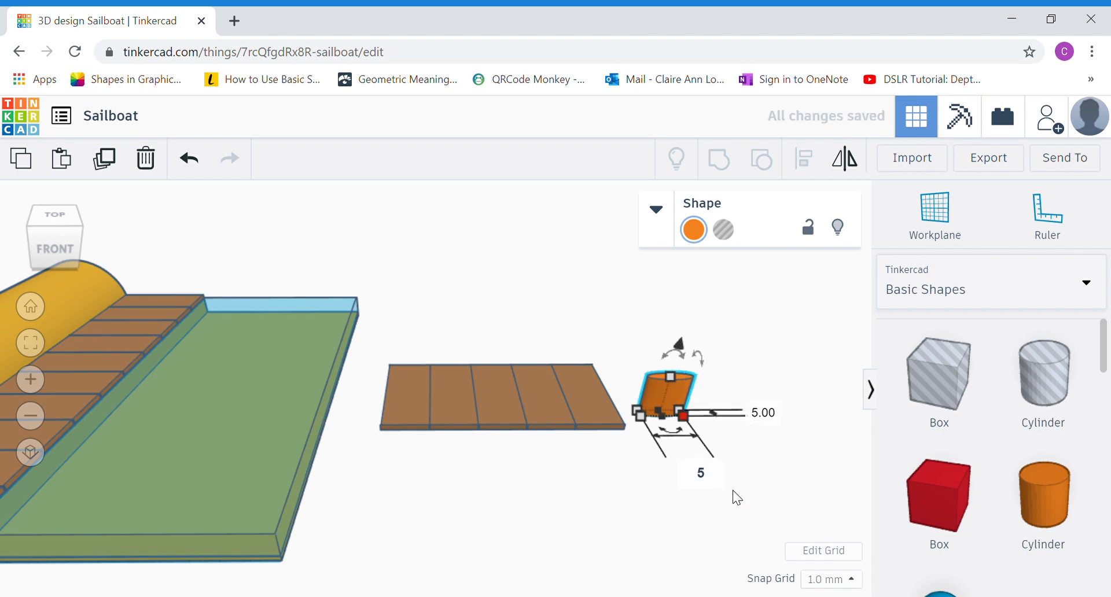
key(Return)
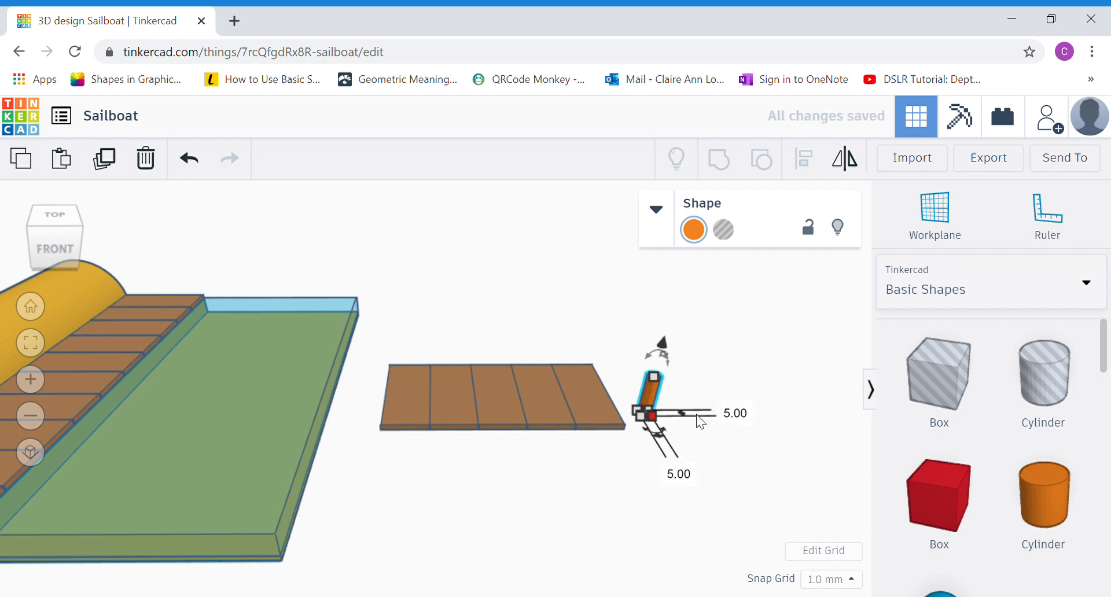
click(652, 377)
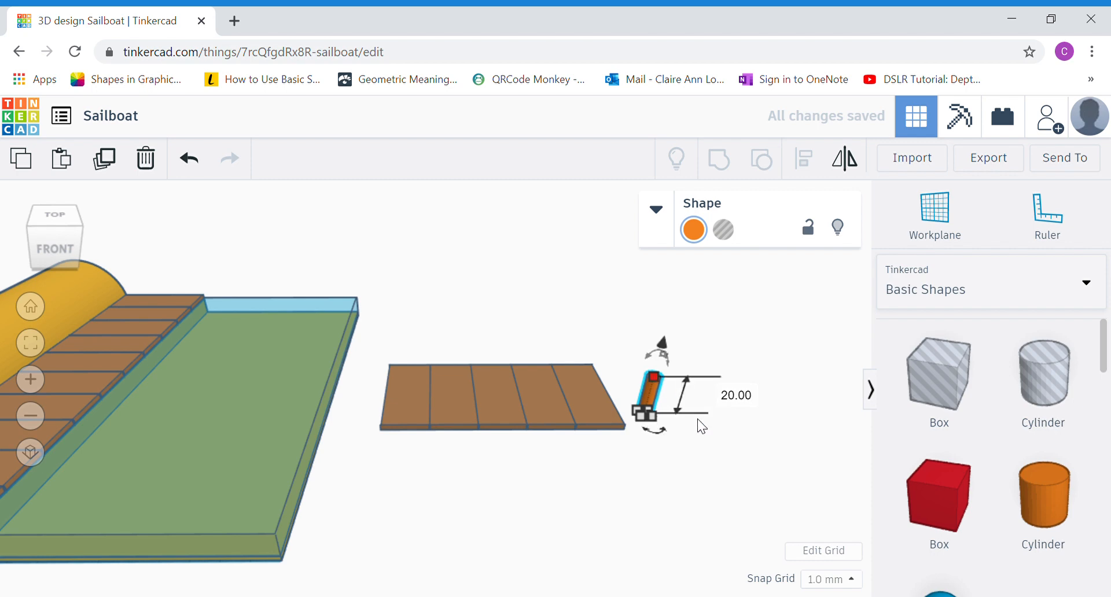
click(706, 453)
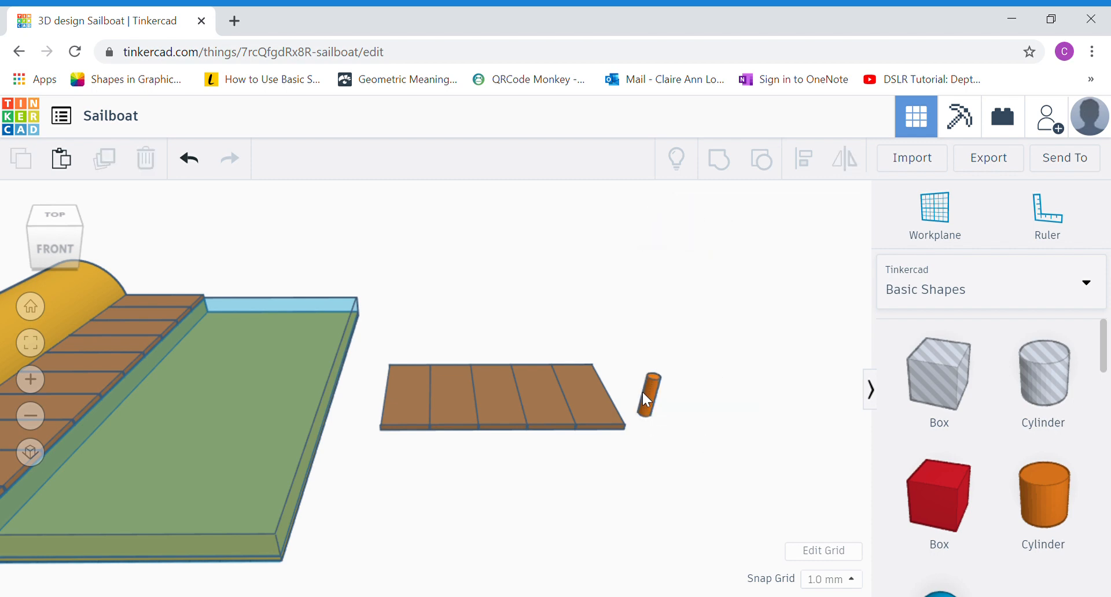
Raise the thin cylinder 2 mm and colour it the same medium brown as the planks
click(646, 395)
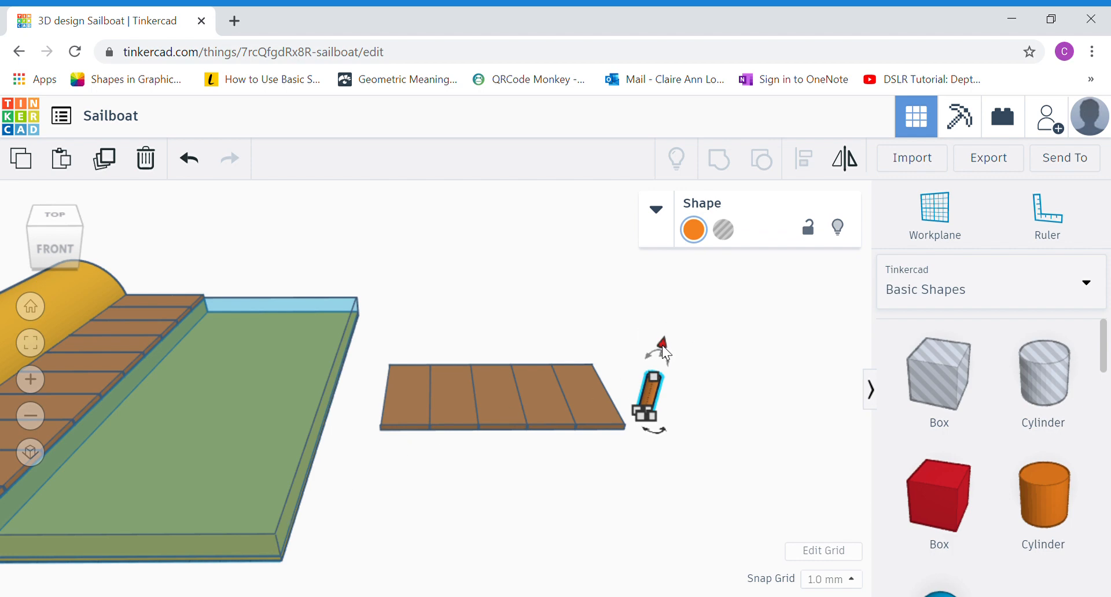
drag(662, 345, 663, 340)
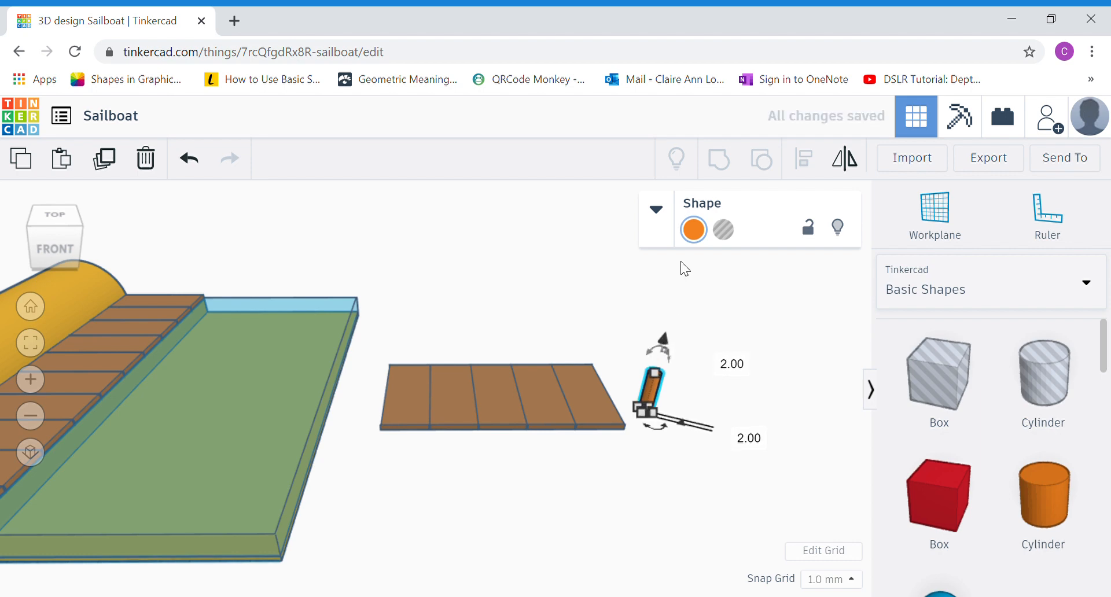
click(694, 230)
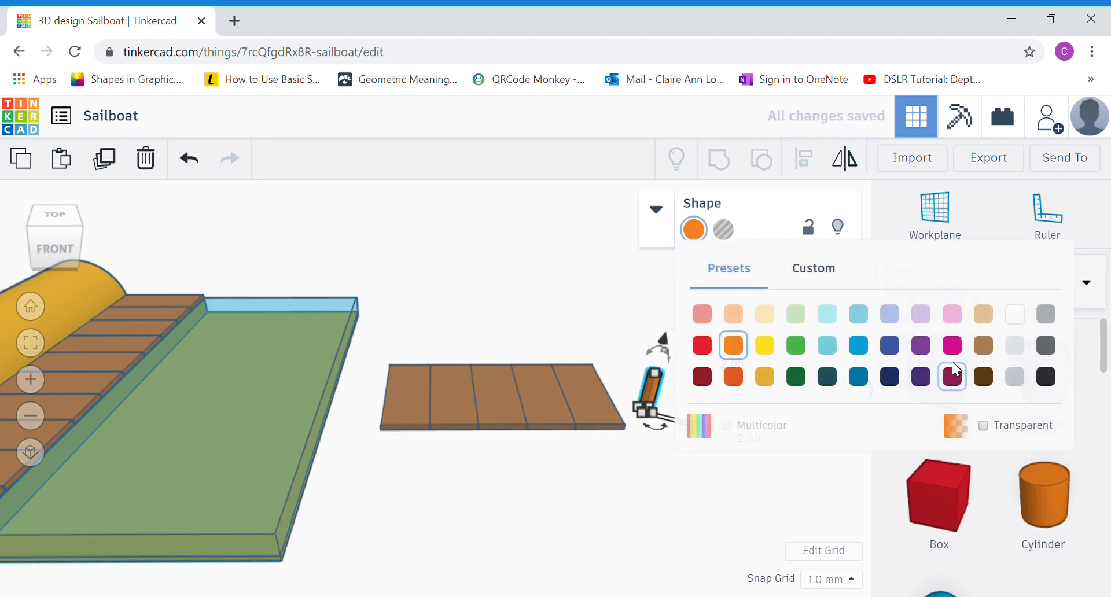
click(984, 345)
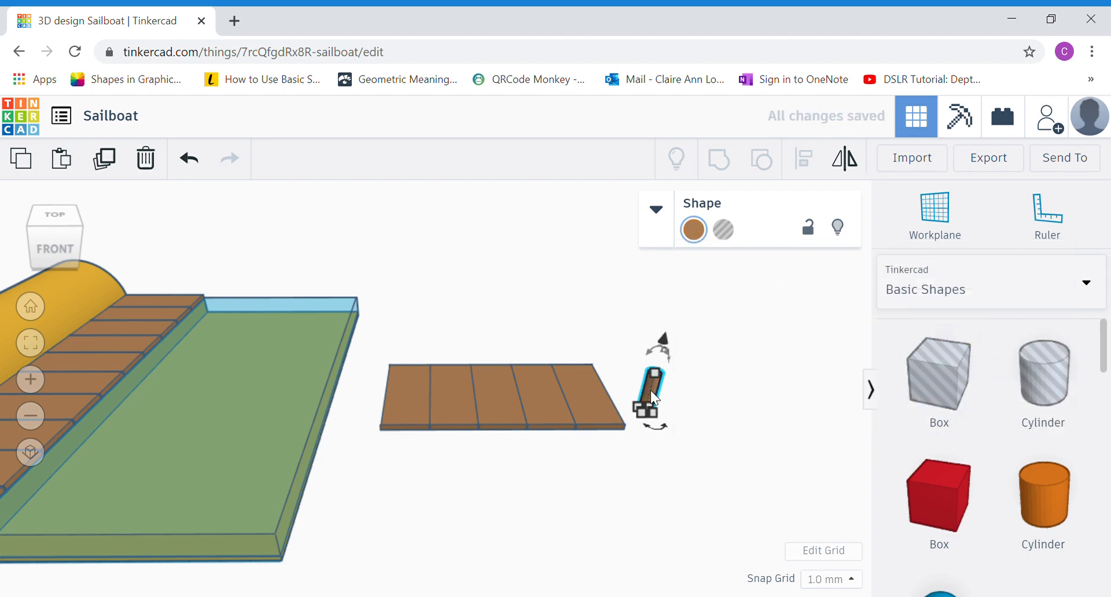
Place the post on the first plank seam at the dock's near edge and duplicate it to the far end of that seam
drag(651, 391, 426, 418)
right_drag(474, 494, 474, 525)
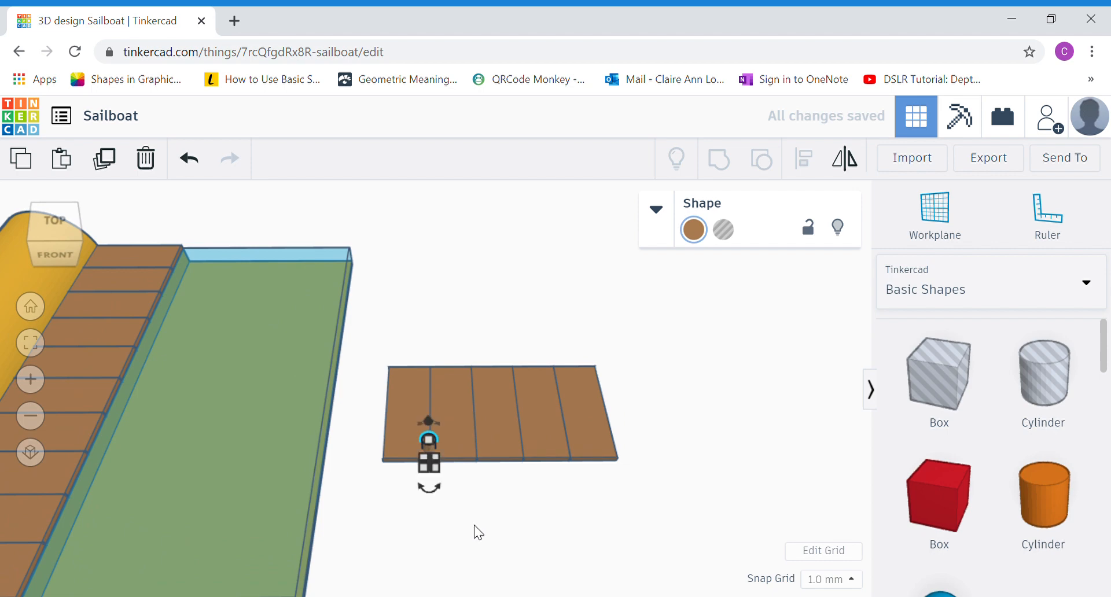
click(105, 159)
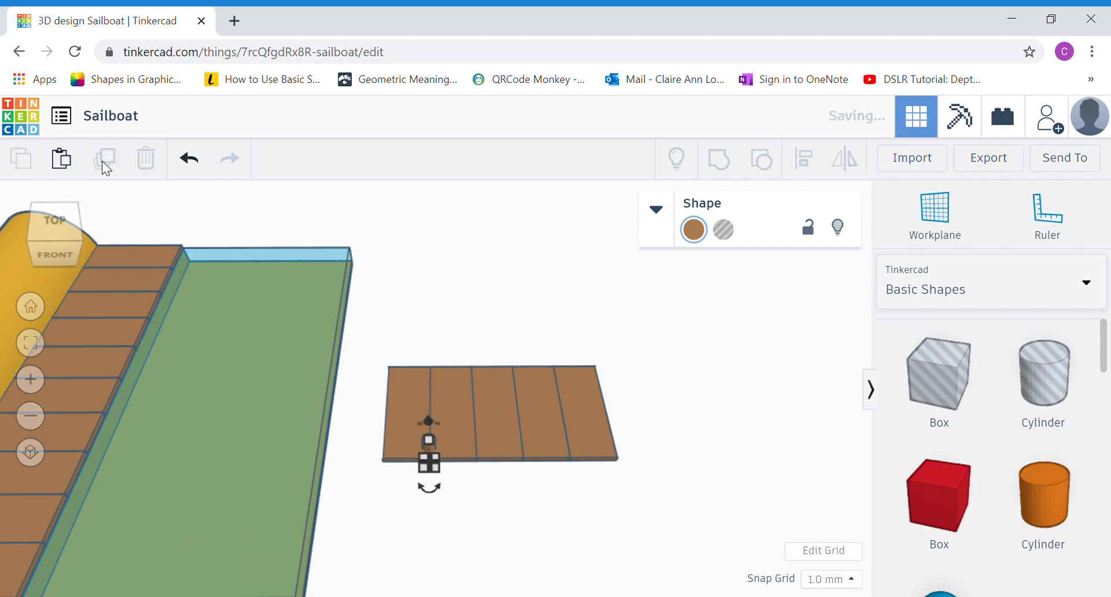
key(Up)
key(Up)
key(Up)
key(Up)
key(Up)
key(Up)
key(Up)
key(Up)
key(Up)
key(Up)
key(Up)
key(Up)
key(Up)
key(Up)
key(Up)
key(Up)
key(Up)
key(Up)
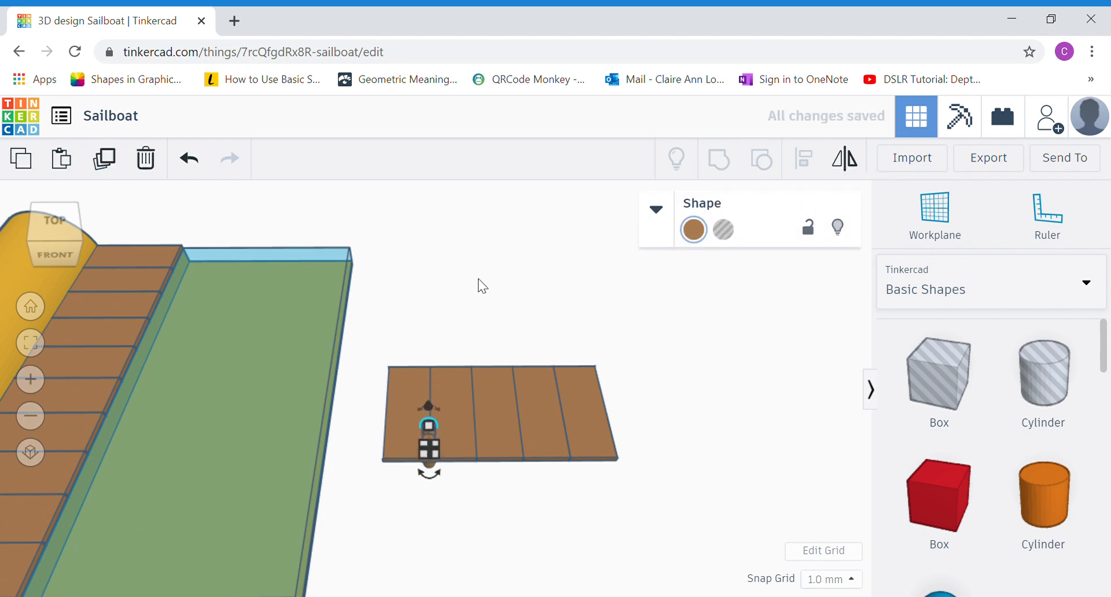
key(Up)
key(Up)
key(Up)
key(Up)
key(Up)
key(Up)
key(Up)
key(Up)
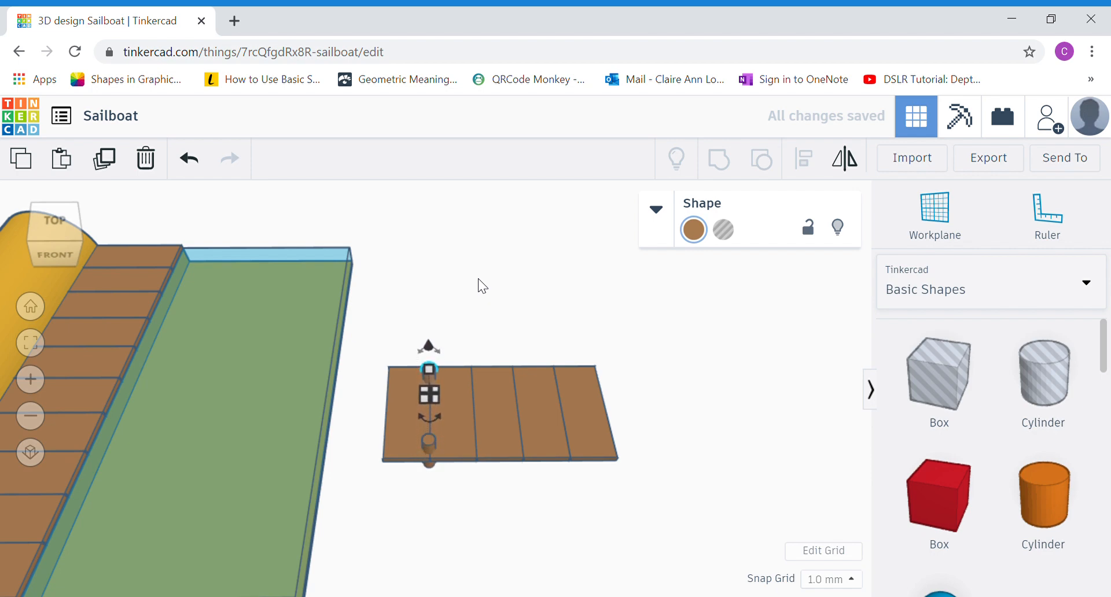
right_drag(478, 279, 485, 346)
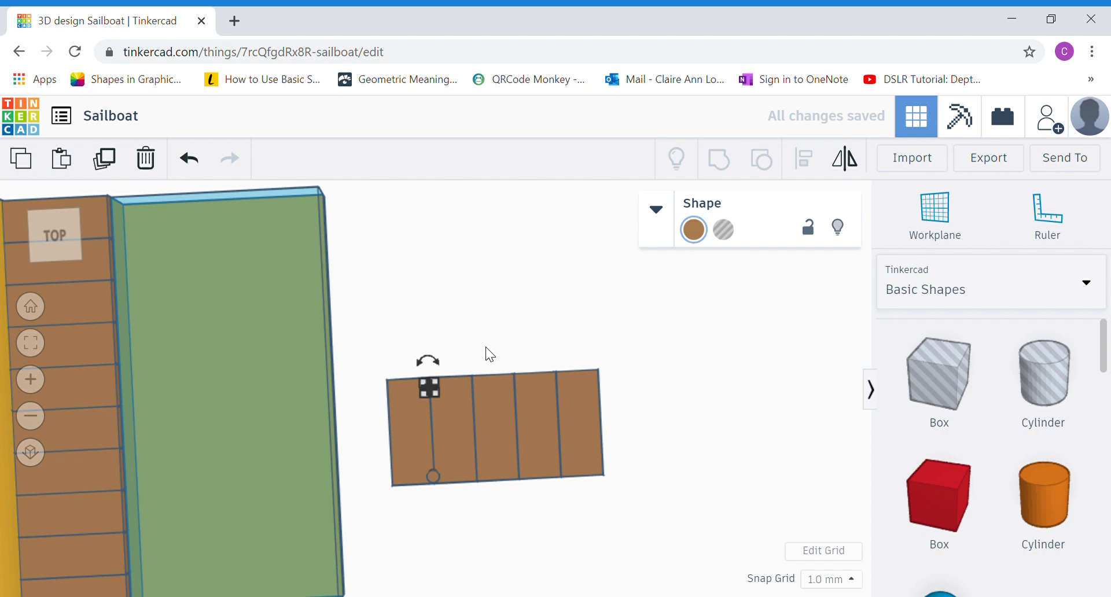
click(486, 347)
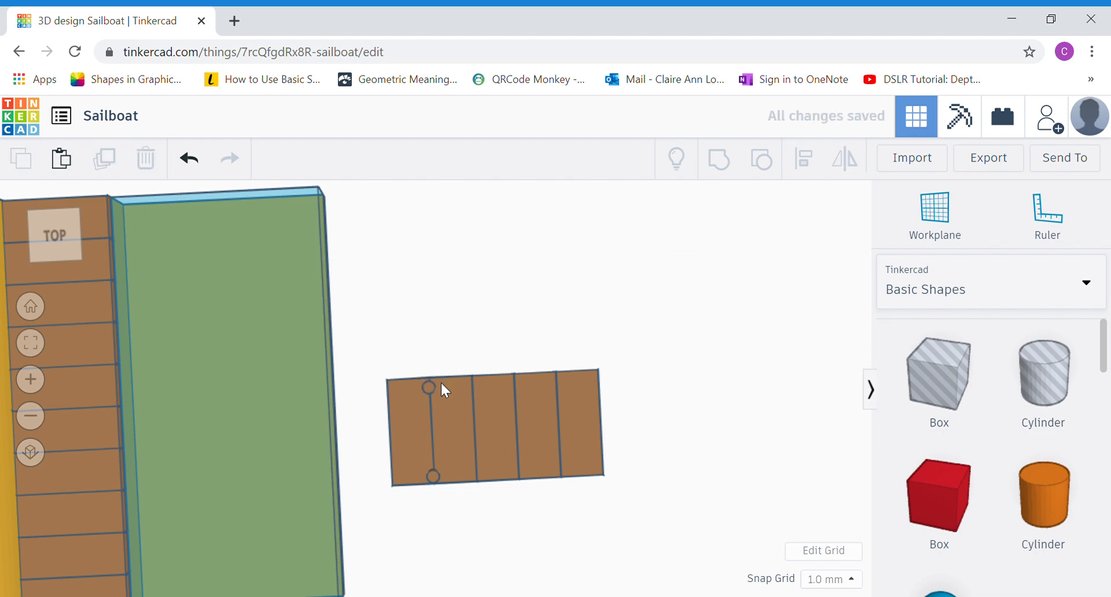
Duplicate the pair of posts together and shift the copies sideways onto the second plank seam
right_drag(501, 380, 515, 275)
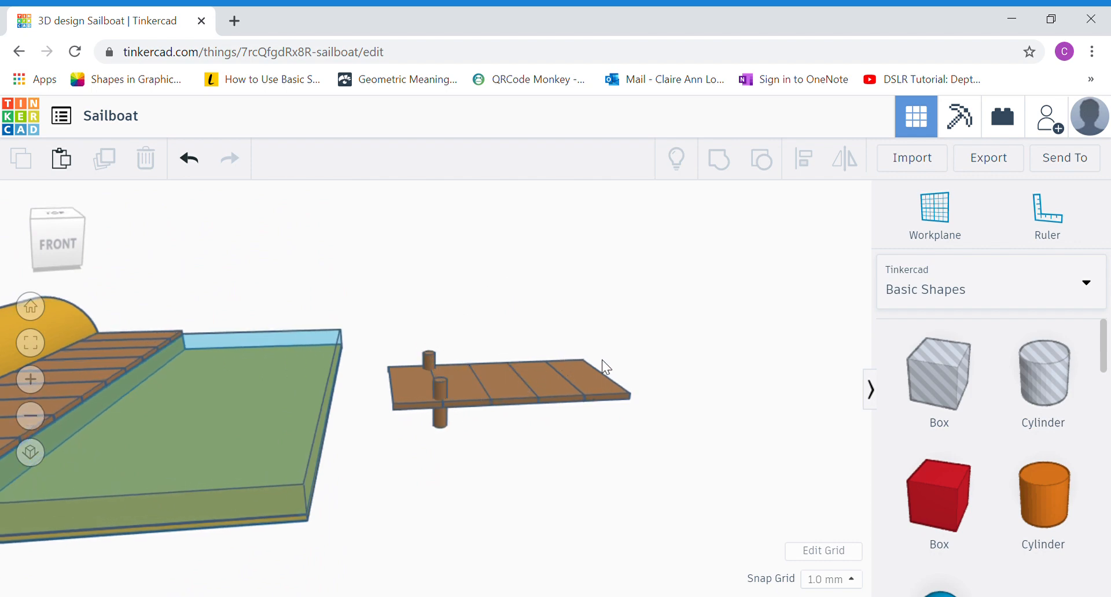
right_drag(520, 461, 545, 429)
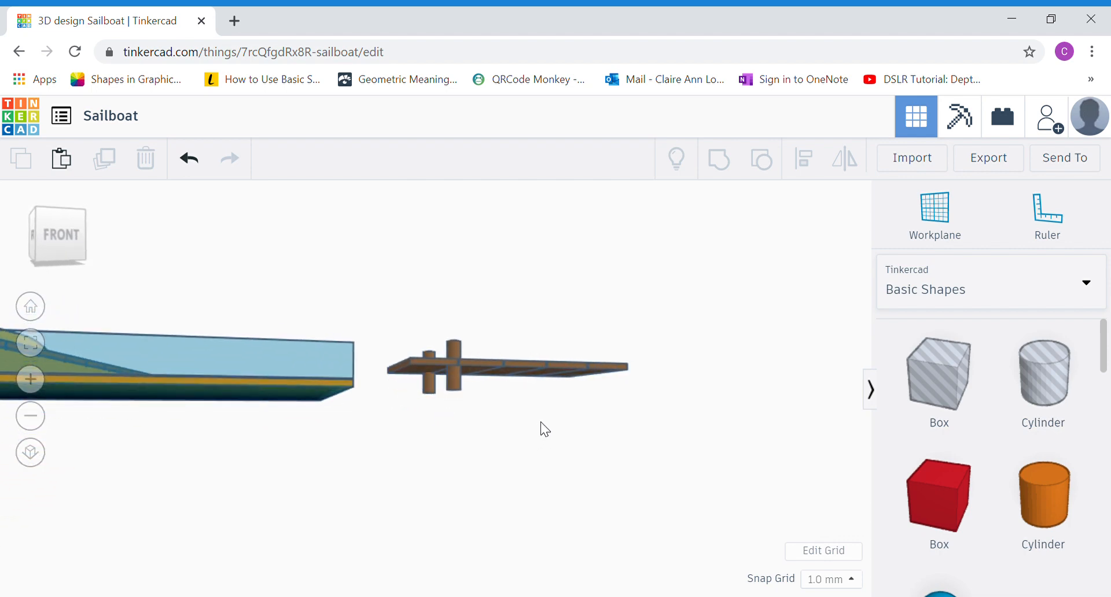
drag(470, 399, 406, 391)
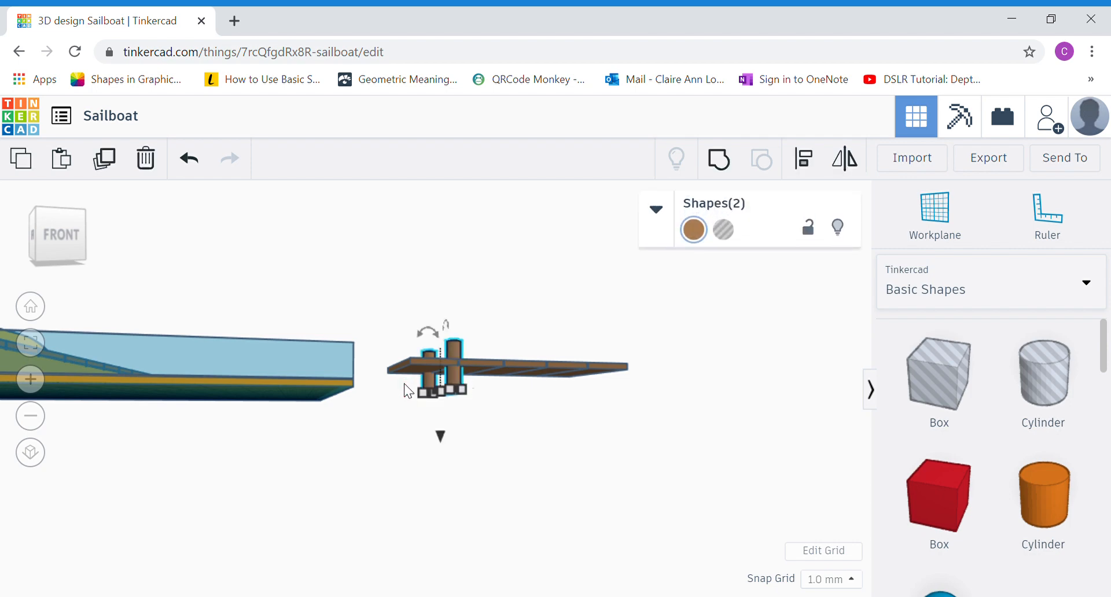
right_drag(516, 315, 455, 384)
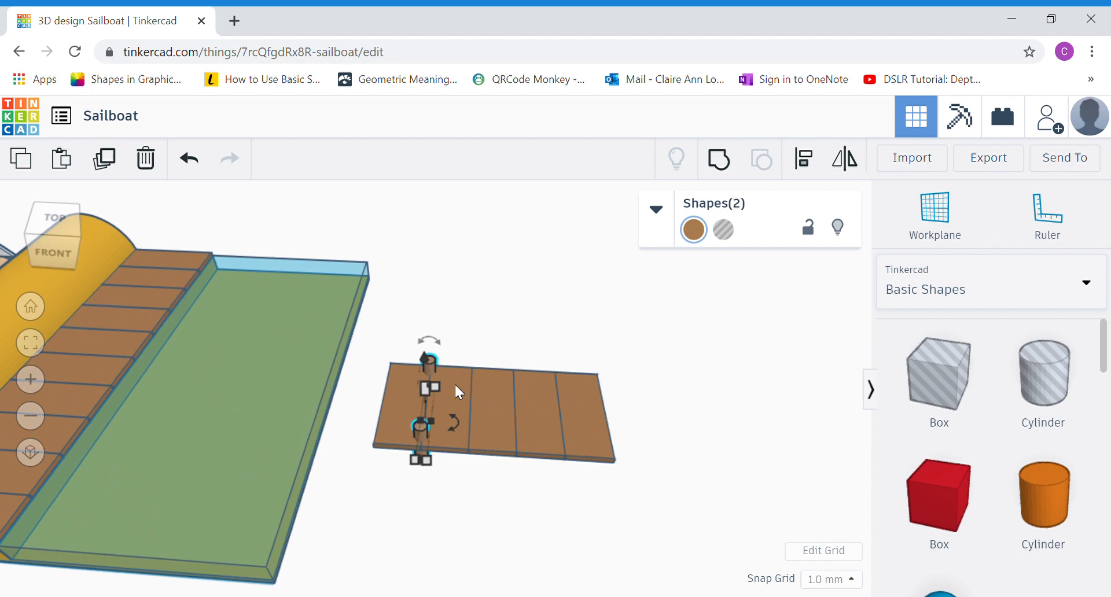
click(104, 158)
key(Right)
key(Right)
key(Right)
key(Right)
key(Right)
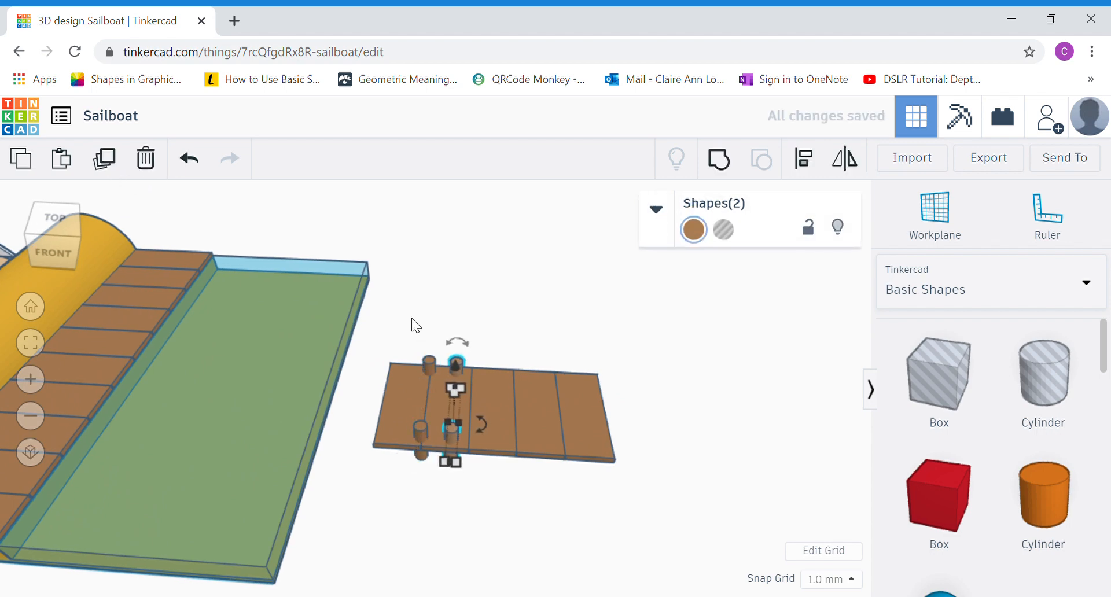
key(Right)
key(Right)
key(Right)
key(Right)
key(Right)
key(Right)
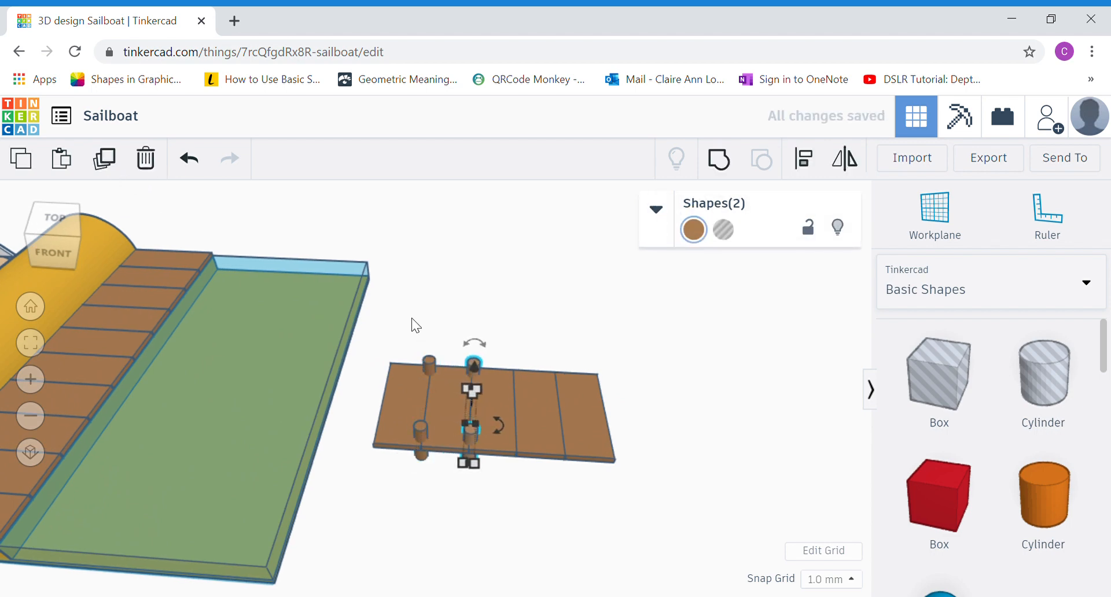
key(Left)
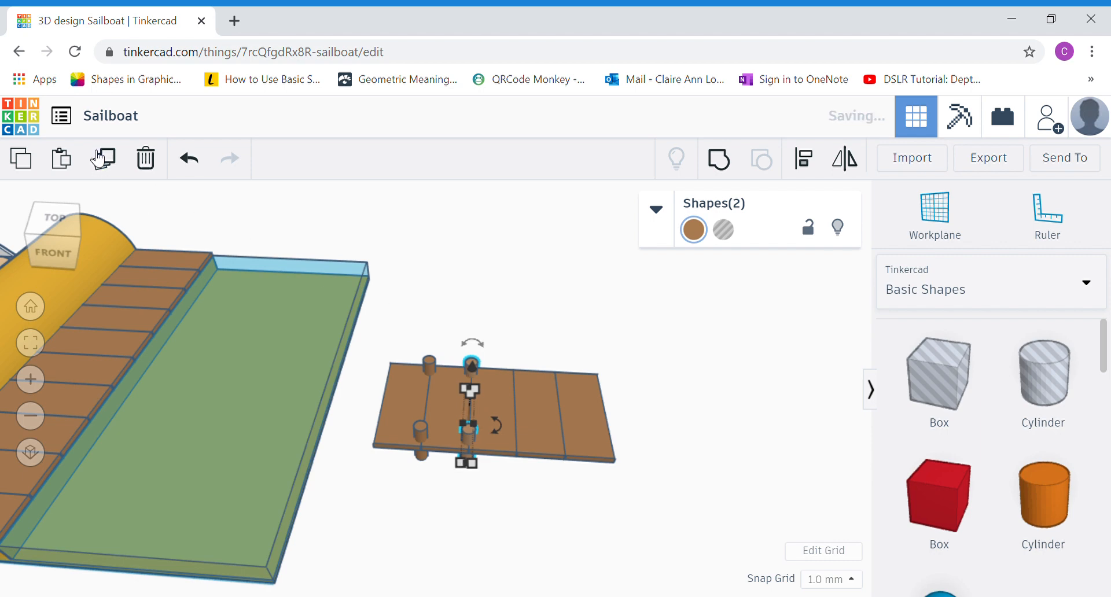
Repeat the post-pair duplication with the same offset for the third and fourth plank seams
click(104, 164)
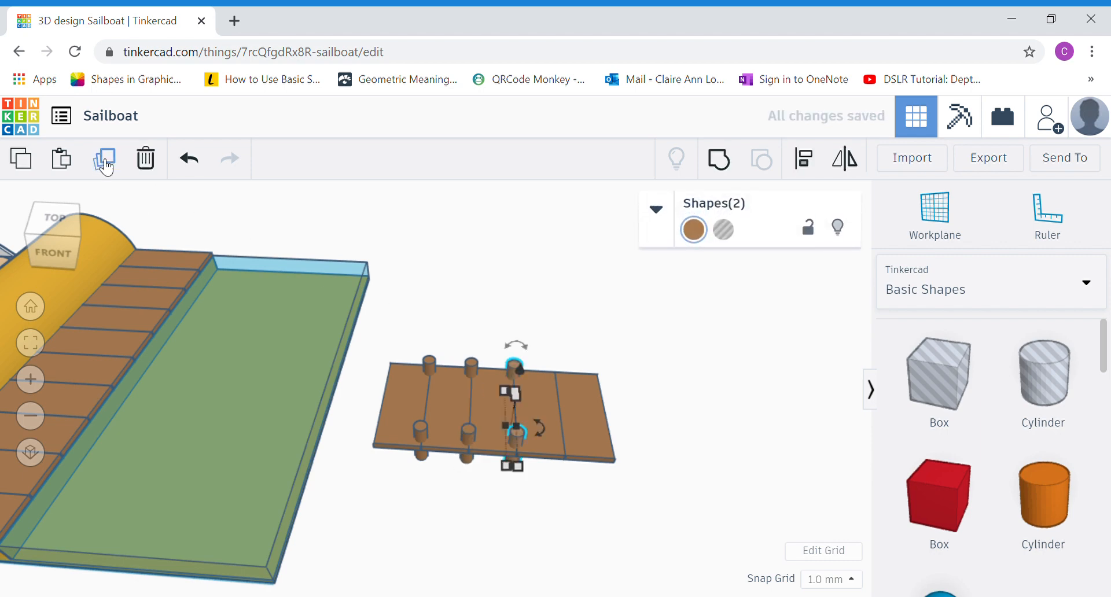
click(105, 167)
click(685, 409)
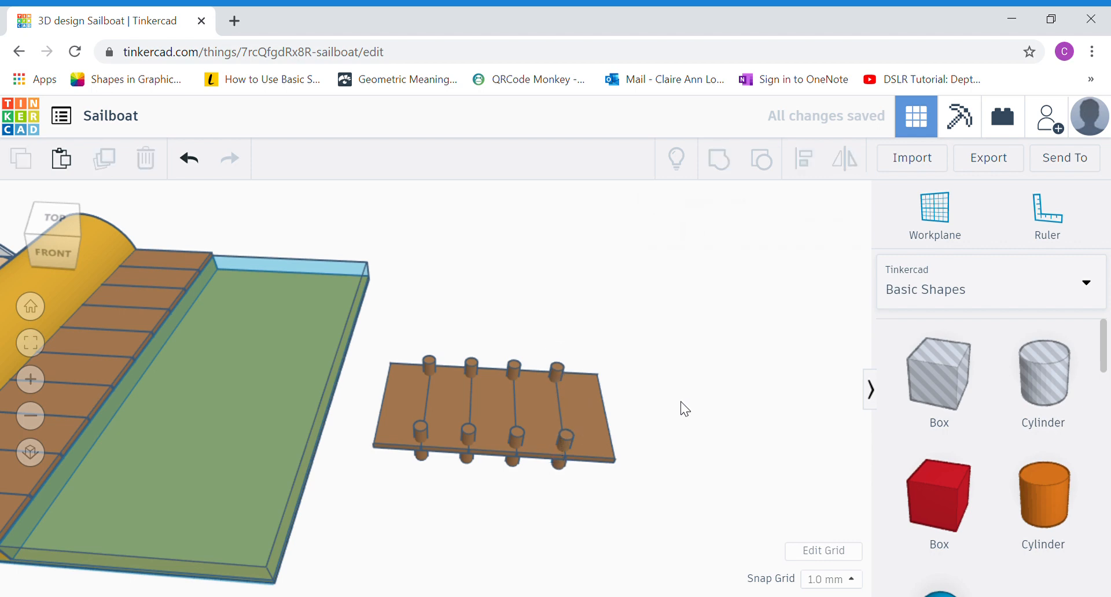
right_drag(681, 402, 691, 400)
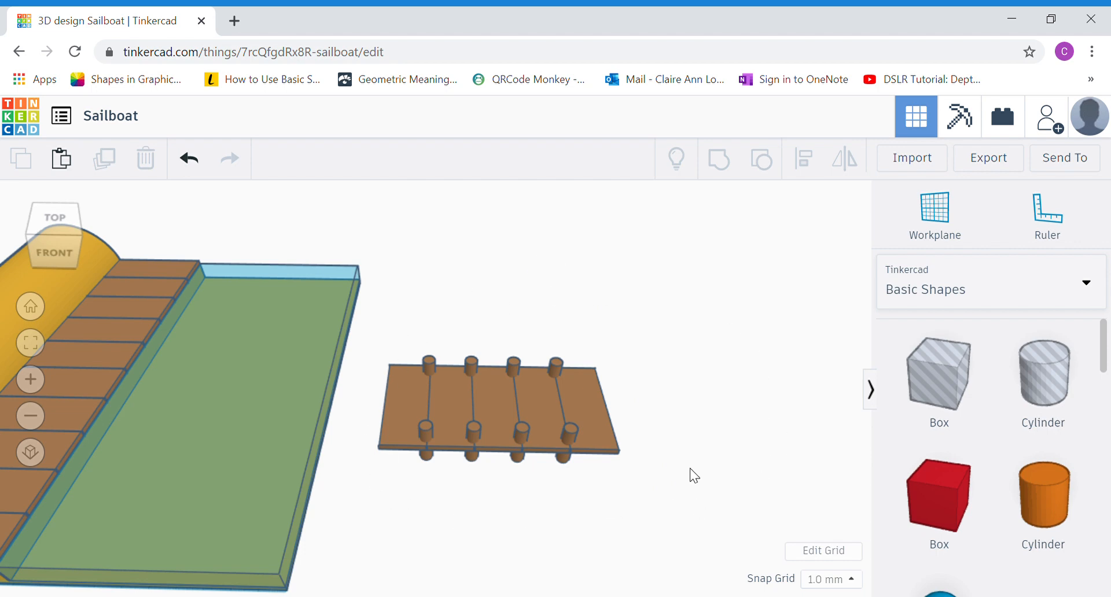
Select all the dock's planks and posts and move them over the water, against the middle of the walkway
drag(654, 485, 363, 338)
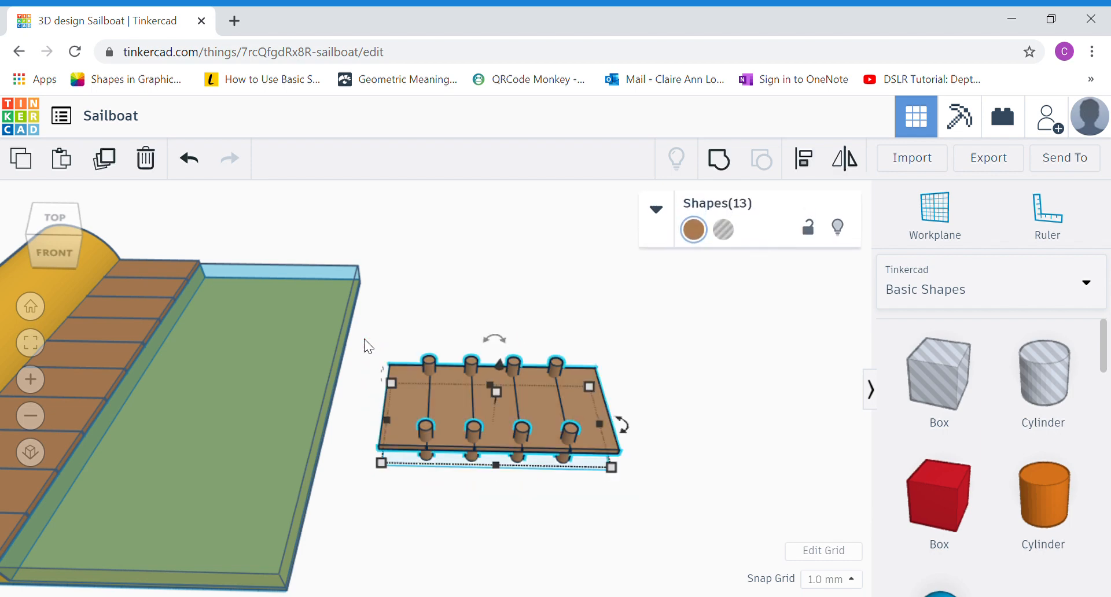
drag(450, 404, 185, 376)
middle_drag(191, 375, 591, 366)
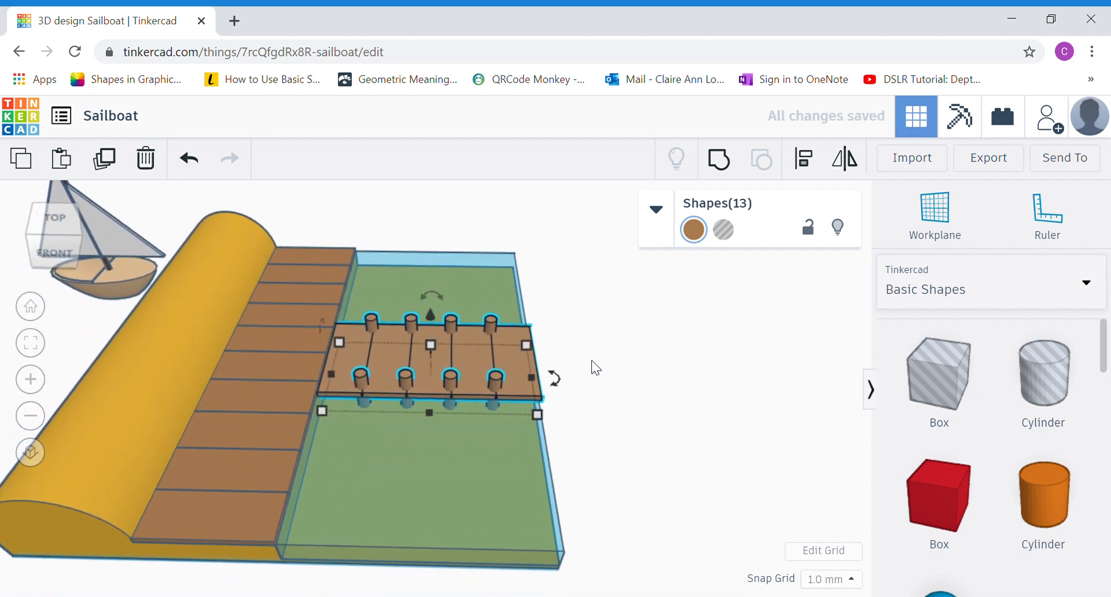
drag(511, 362, 511, 370)
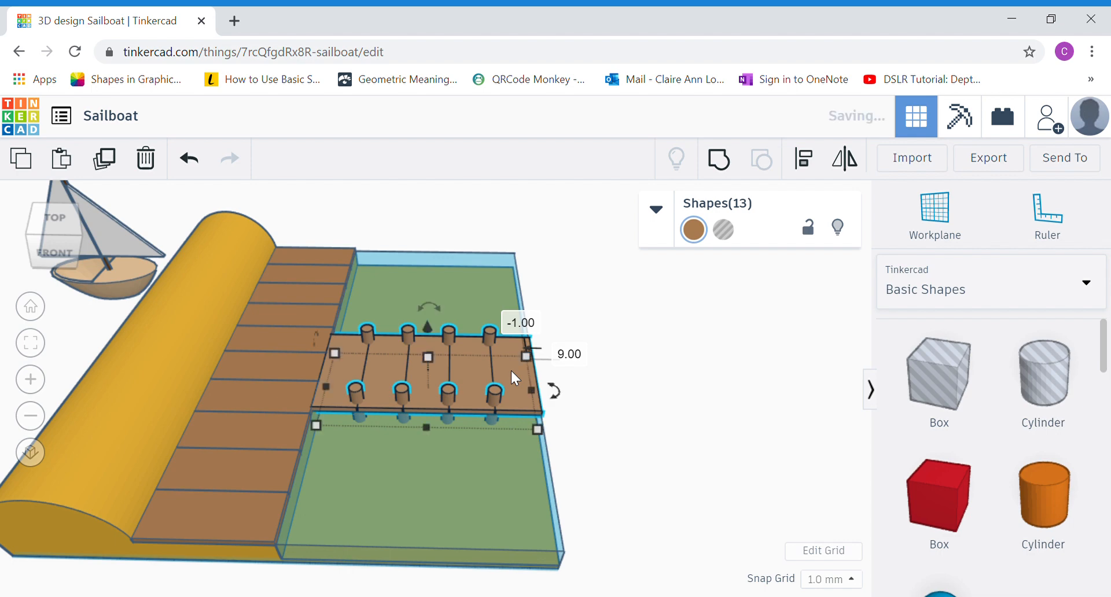
click(579, 399)
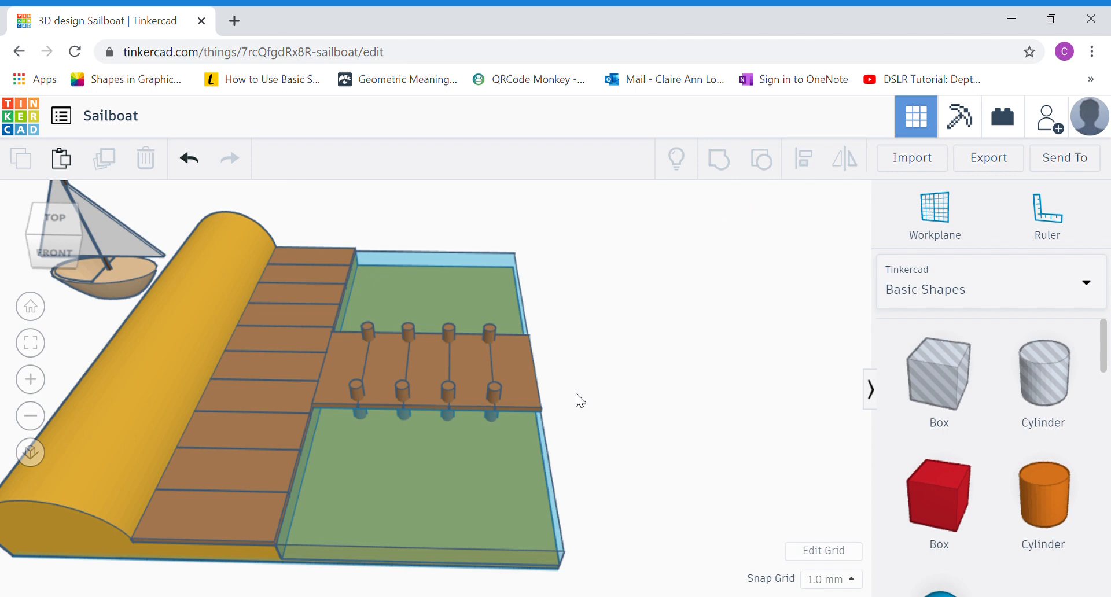
middle_drag(585, 397, 769, 397)
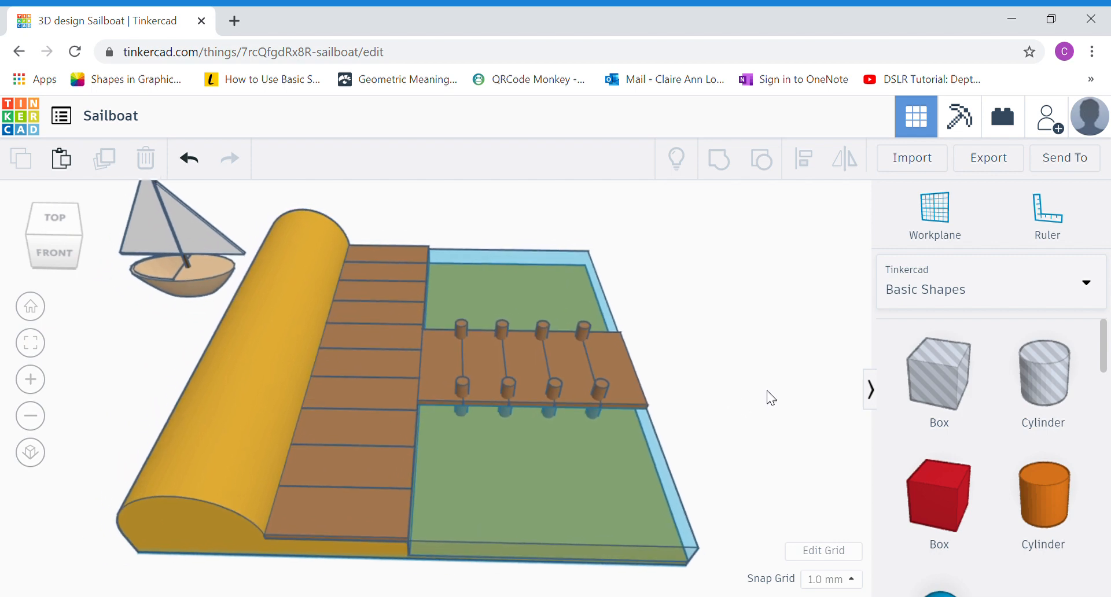
Raise the sailboat and move it about 188 mm sideways and 149 mm forward, onto the water in front of the dock
click(200, 238)
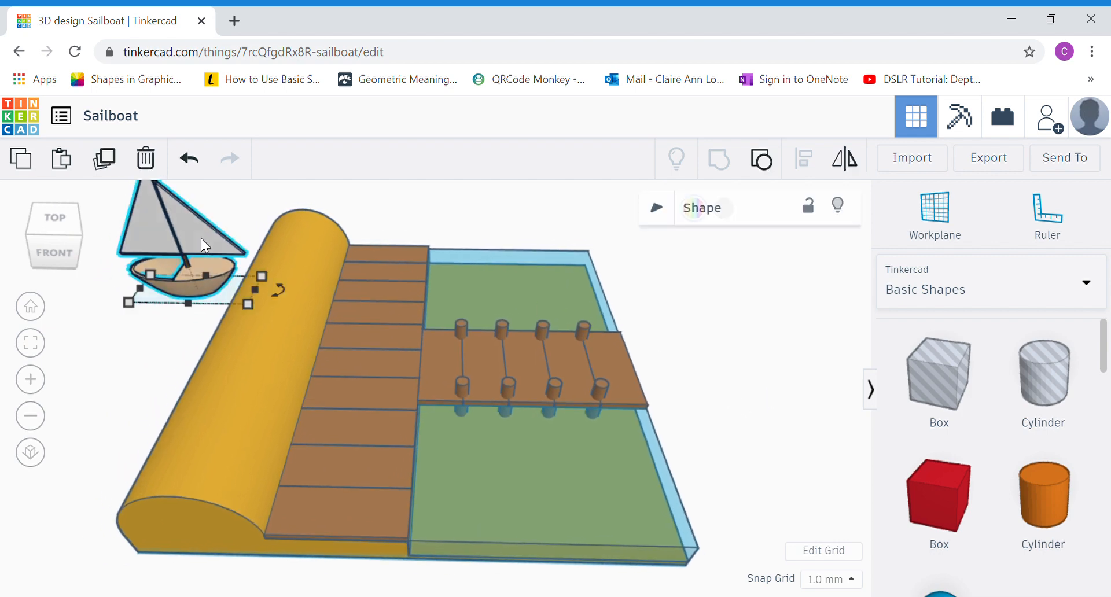
scroll(200, 237, down, 3)
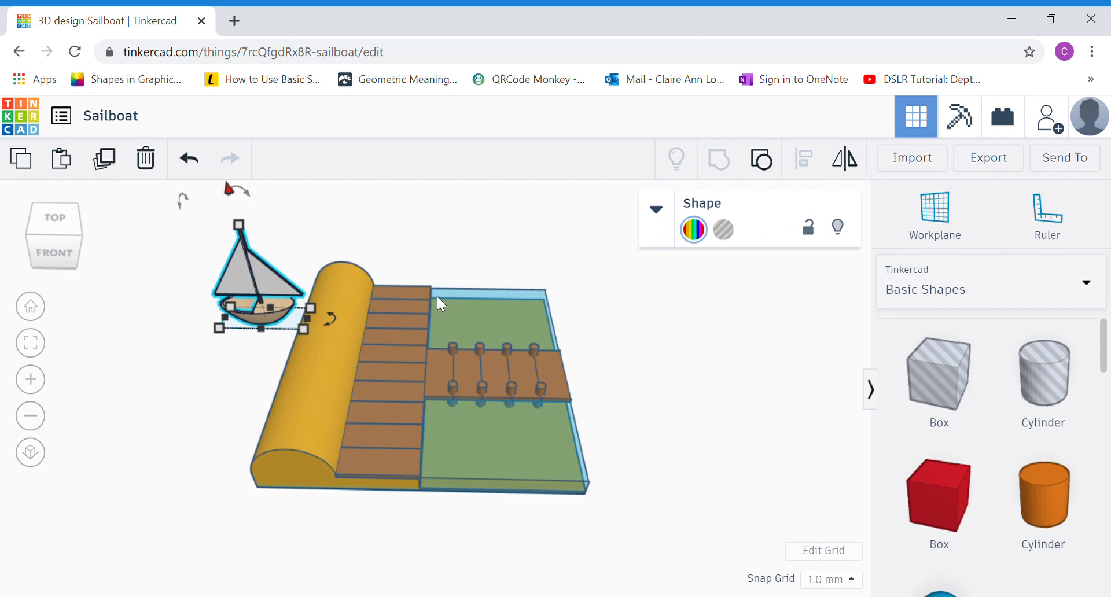
drag(228, 192, 227, 175)
drag(274, 273, 532, 415)
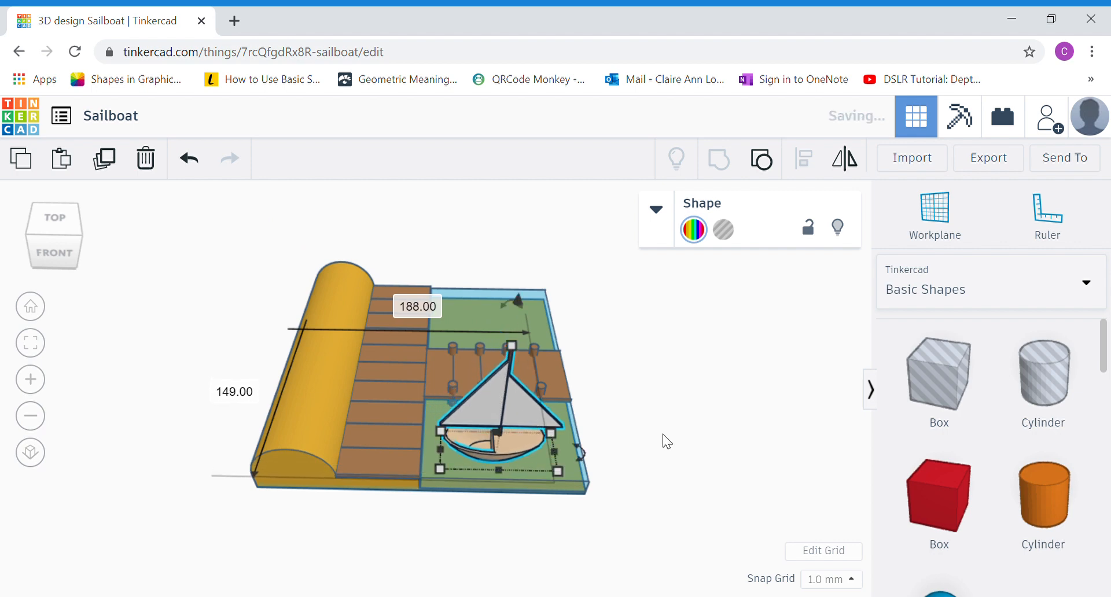
click(662, 442)
Download a picture of the finished scene from an angled front view, using the Send To options
right_drag(662, 441, 581, 429)
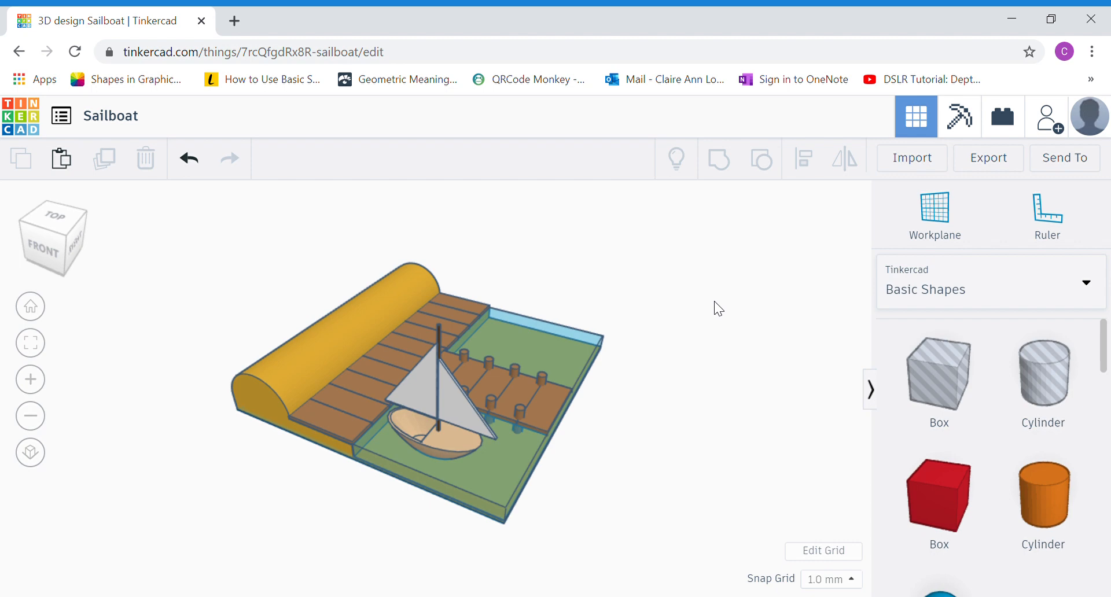
click(1063, 171)
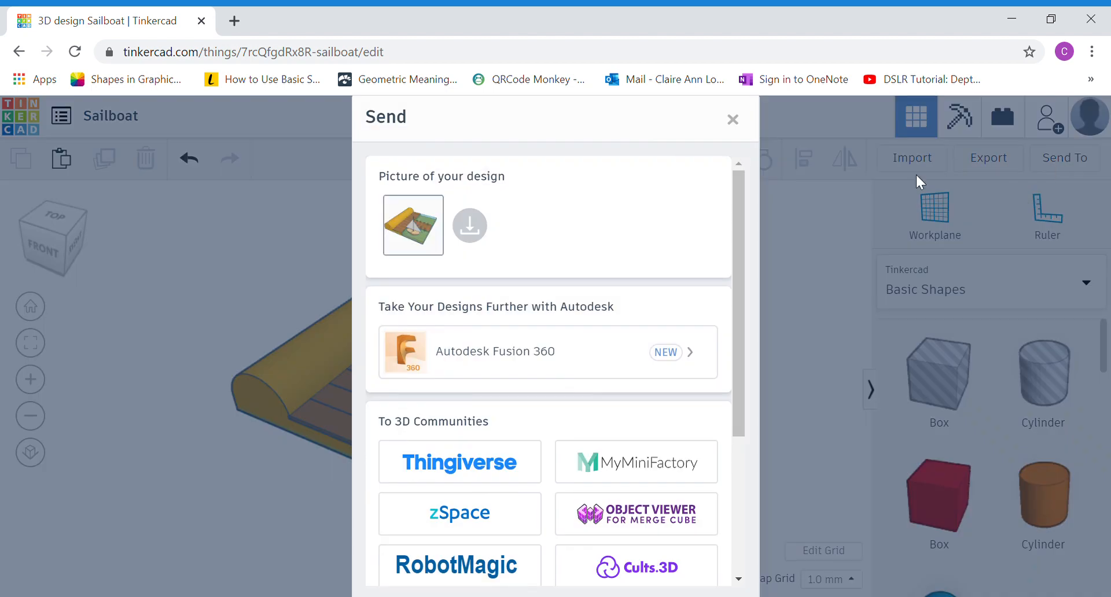
click(478, 236)
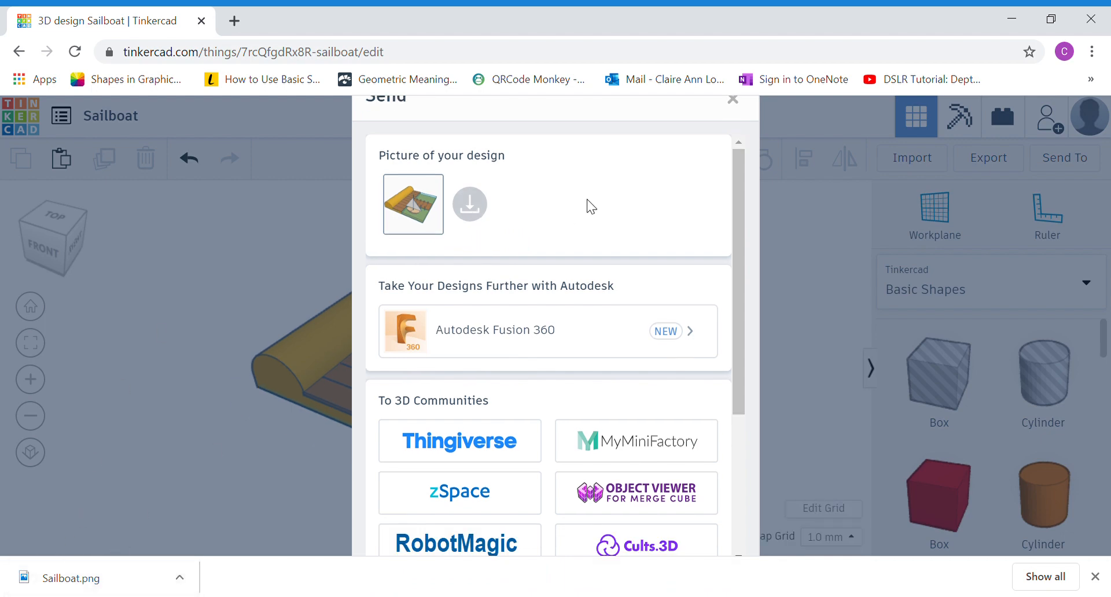
click(732, 100)
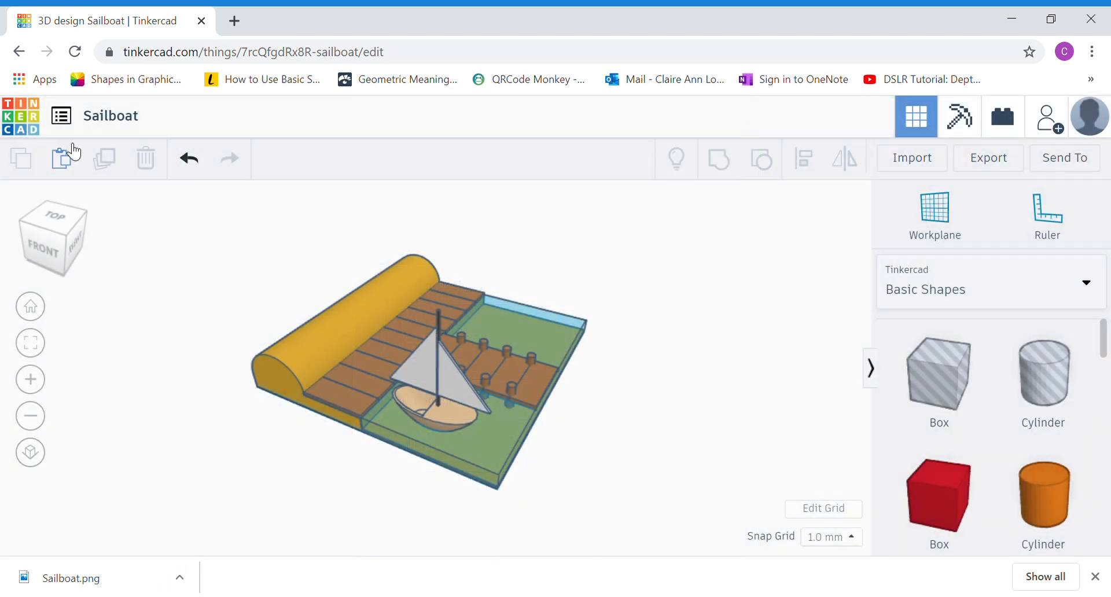